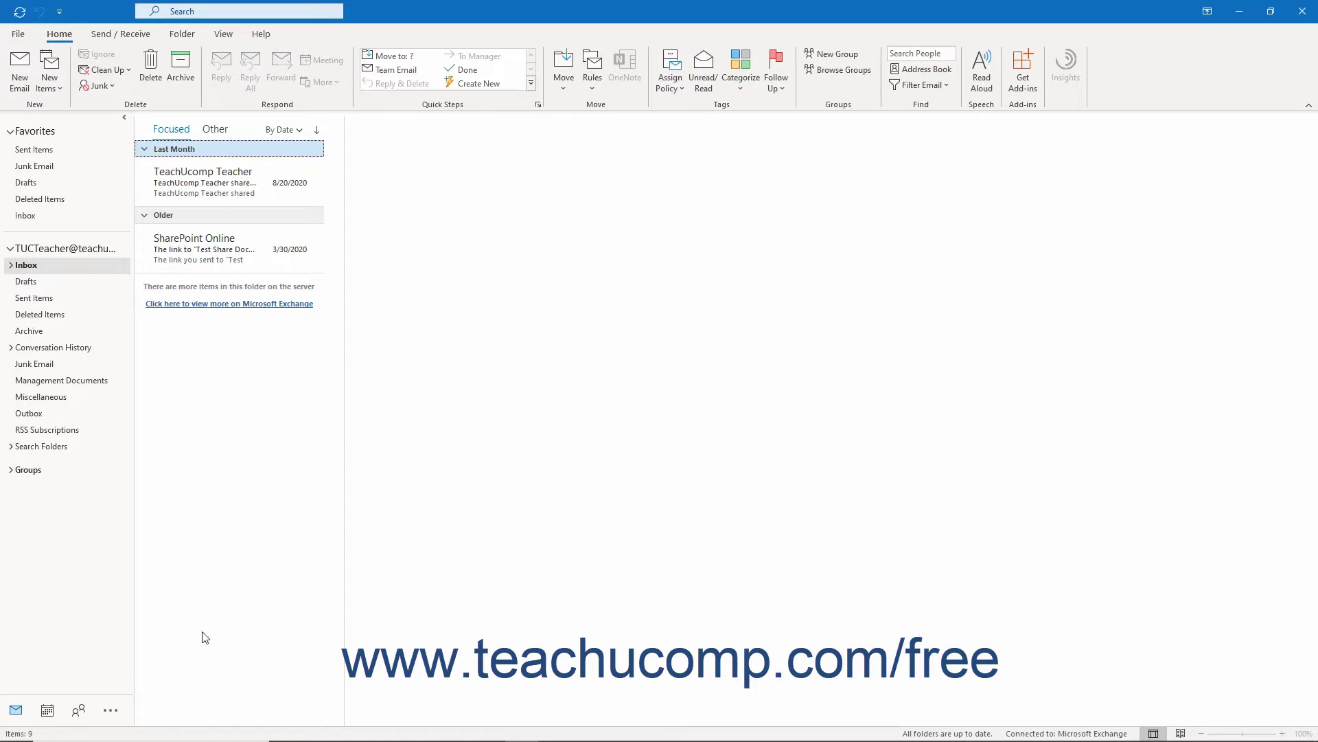
Peek at the calendar, visit Calendar and People, then return to Mail.
mouse_move(45, 714)
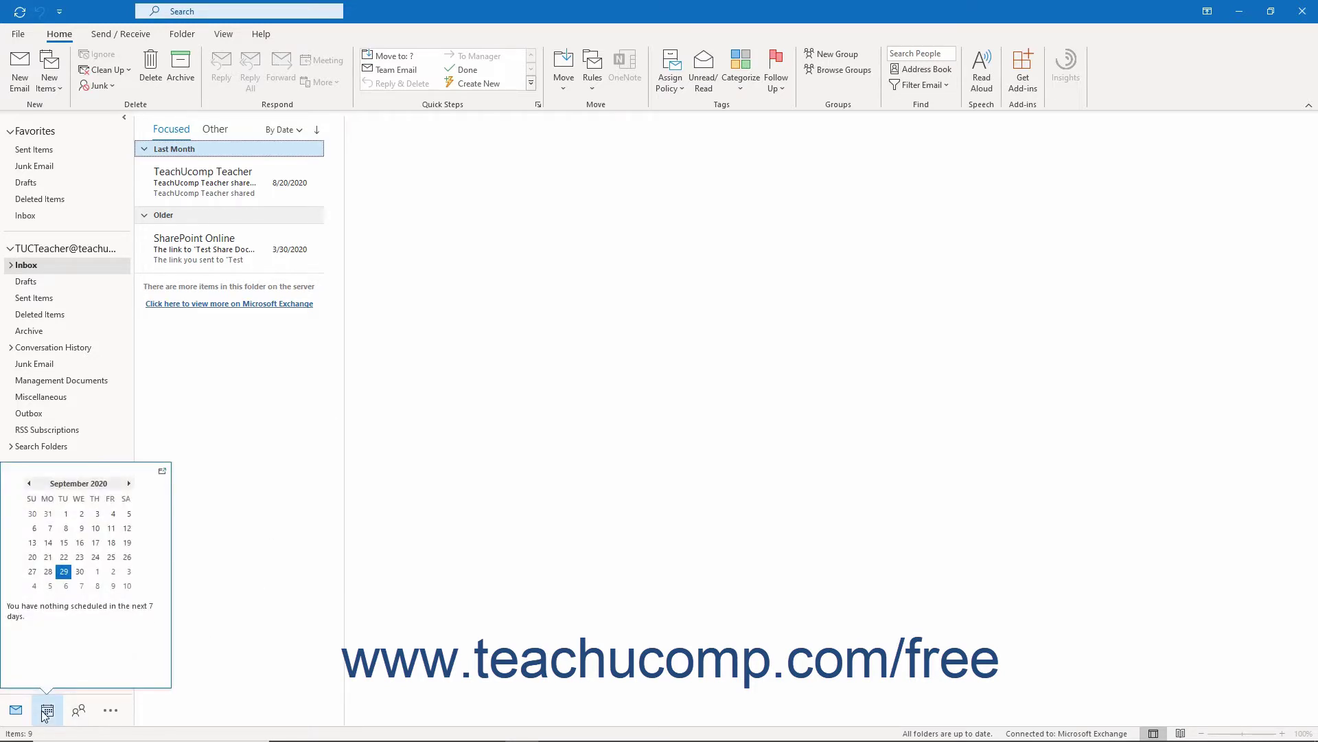
left_click(46, 711)
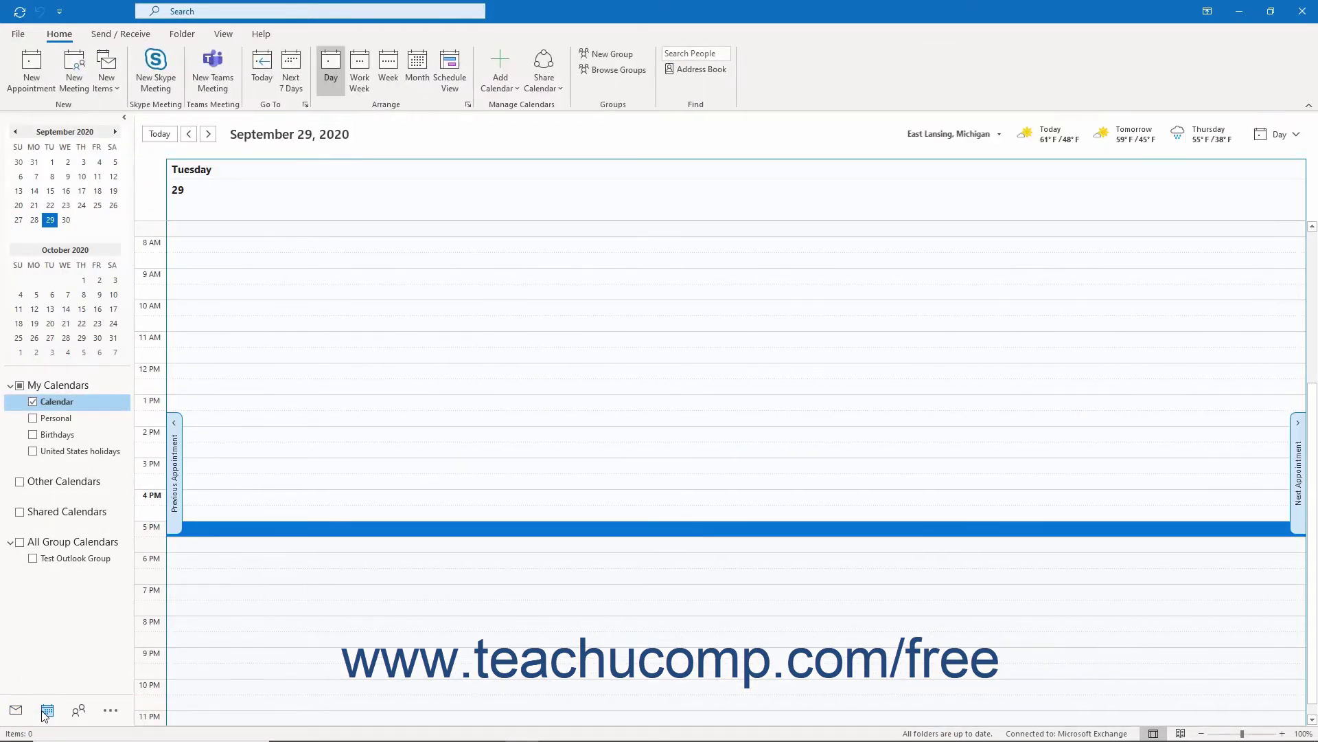
left_click(78, 711)
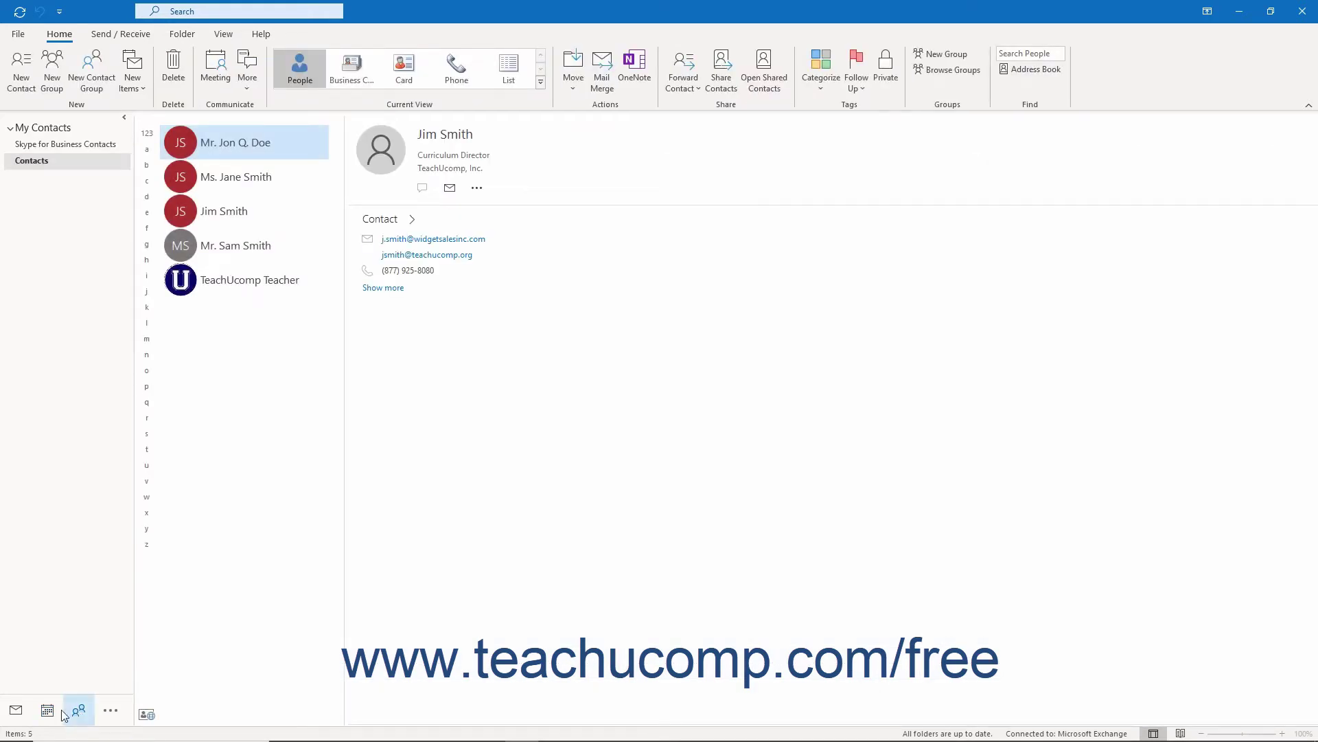
left_click(21, 712)
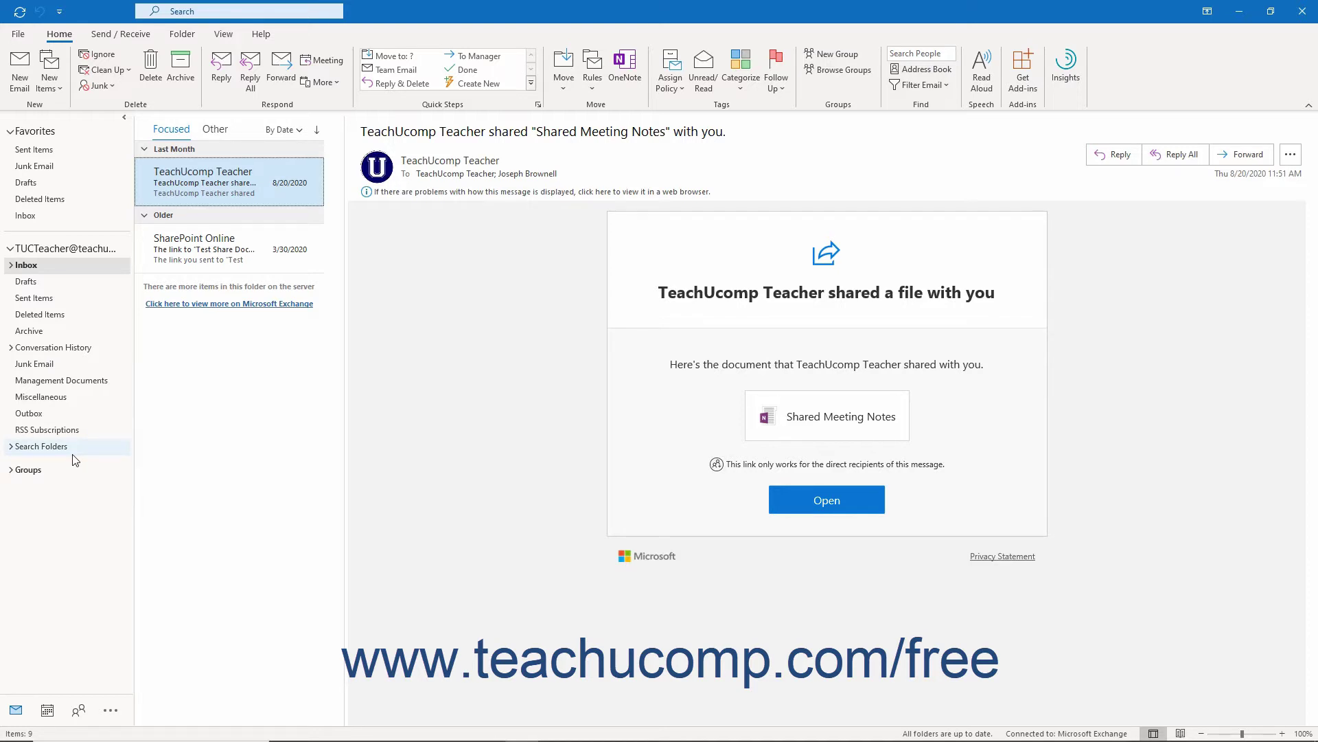
Open Navigation Options from the View tab's Folder Pane menu and close it unchanged.
left_click(229, 35)
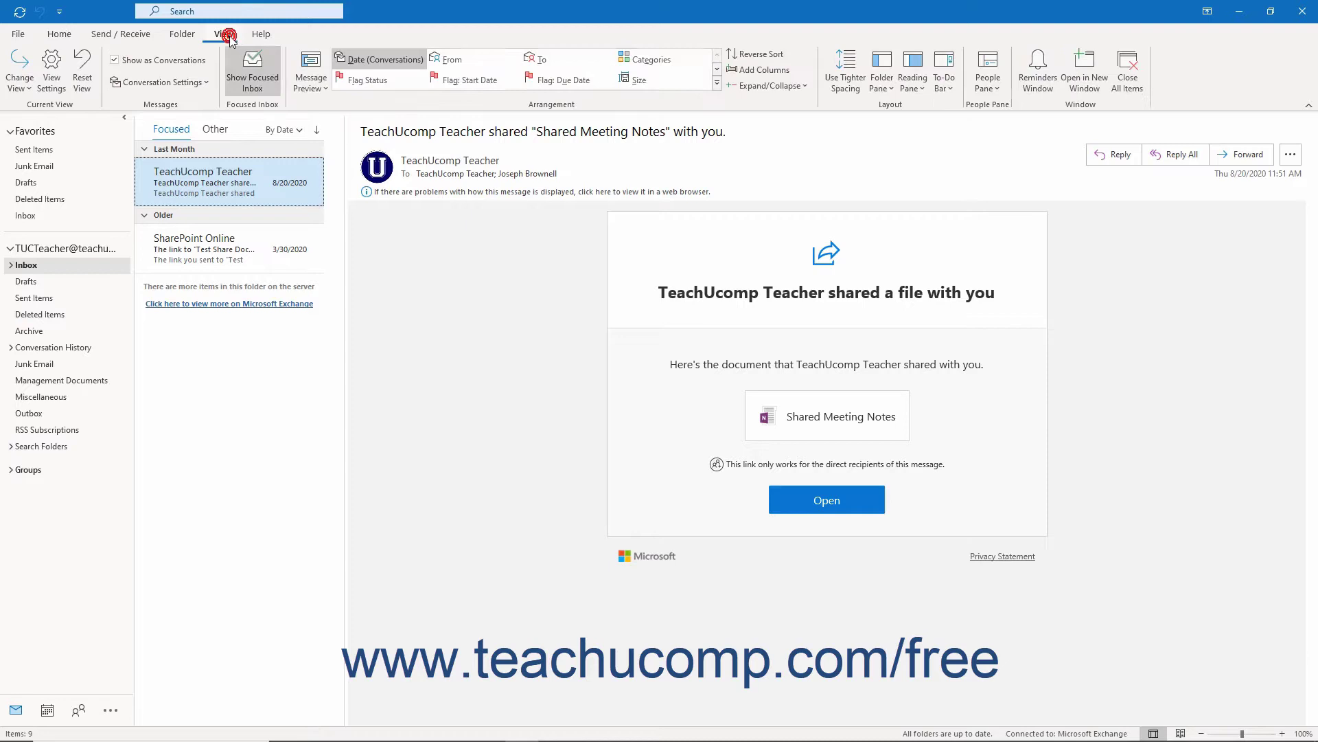
left_click(877, 89)
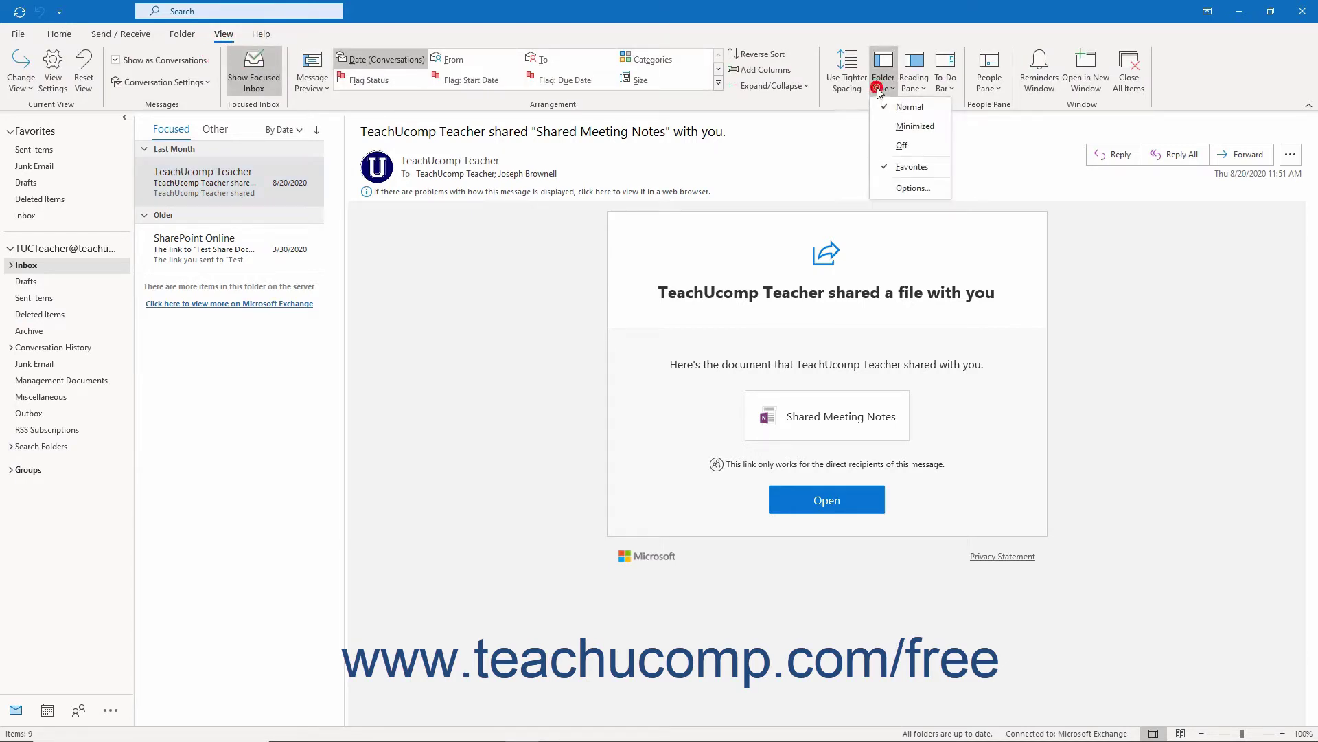
left_click(914, 188)
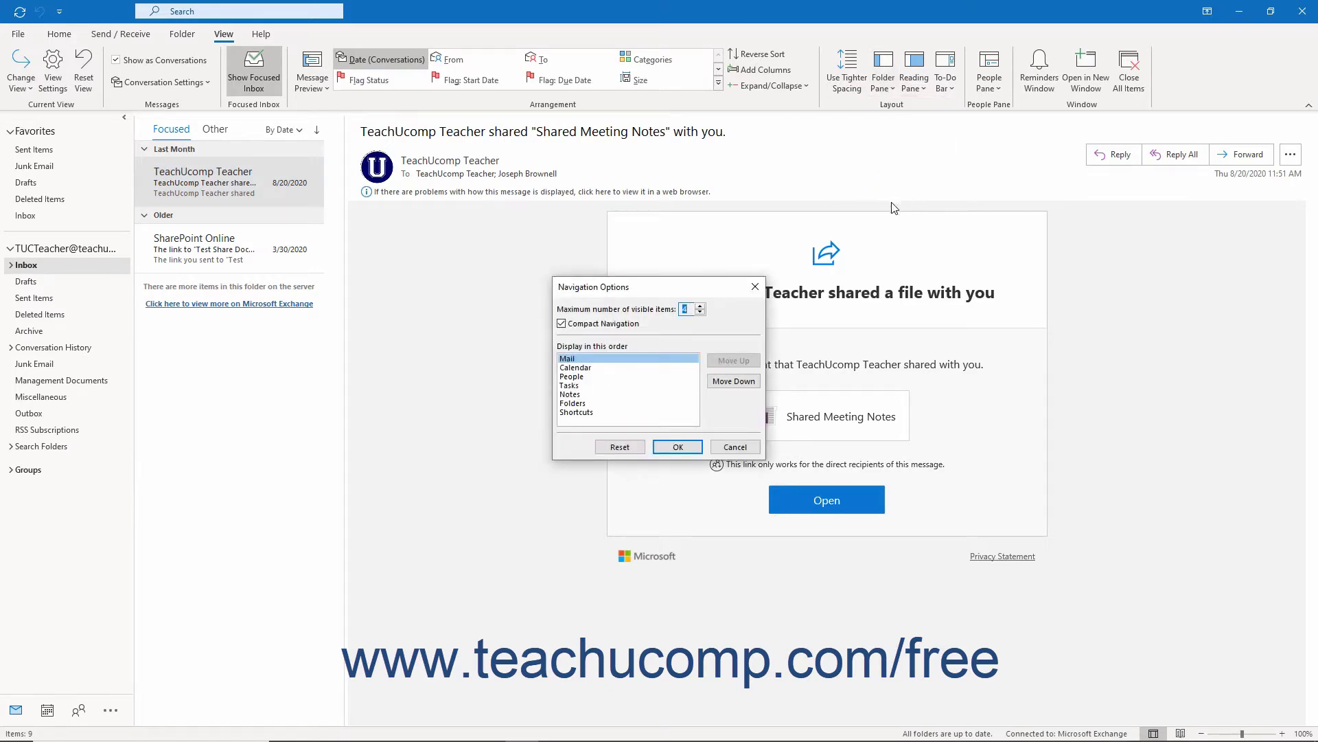
left_click(756, 287)
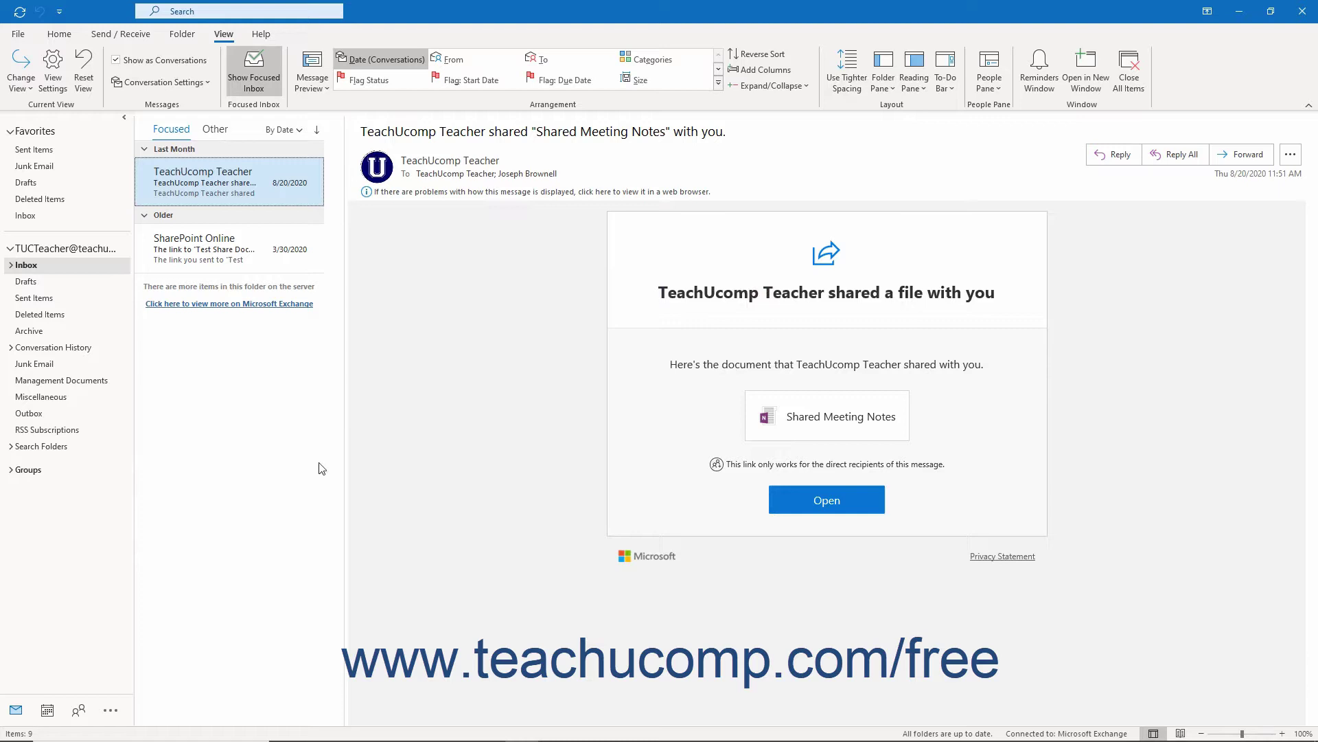
Turn off Compact Navigation, show 8 visible items, and move Folders up two places.
left_click(110, 711)
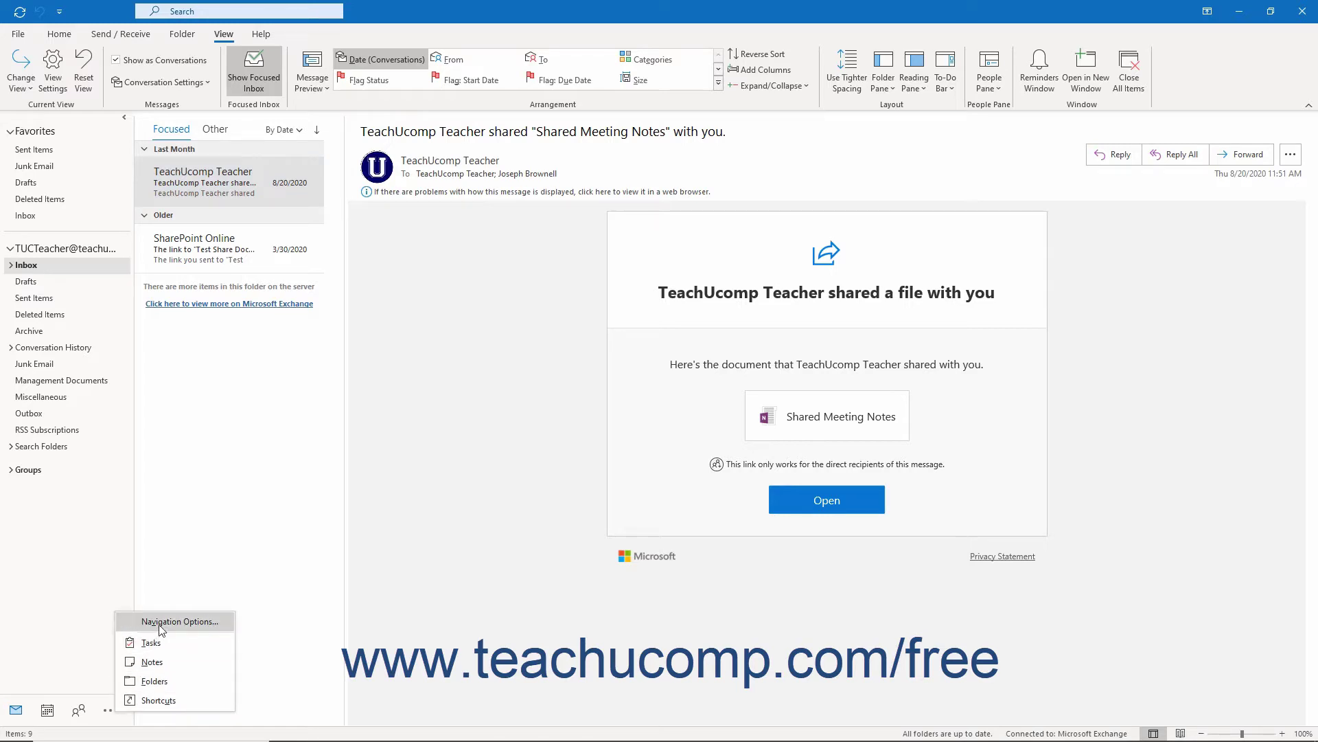
left_click(160, 625)
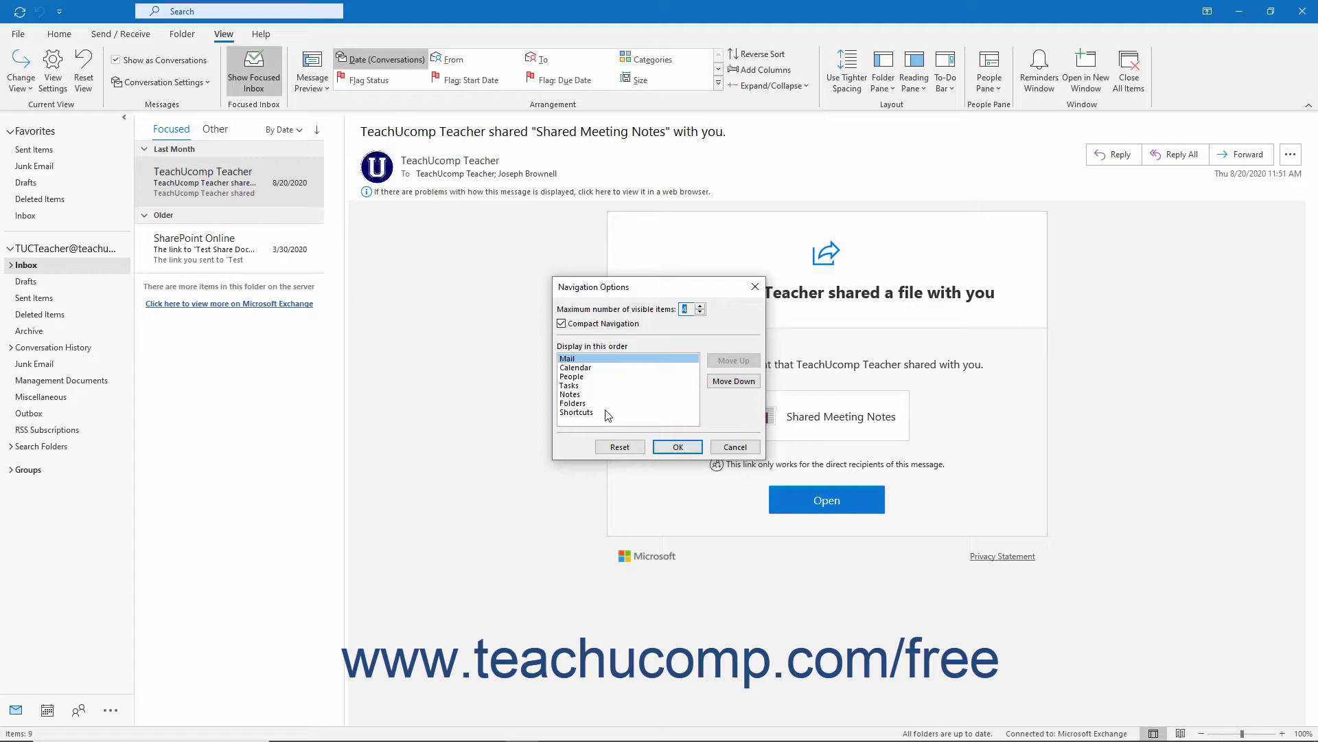
left_click(589, 326)
left_click(684, 309)
left_click(700, 306)
left_click(702, 308)
left_click(701, 307)
left_click(576, 403)
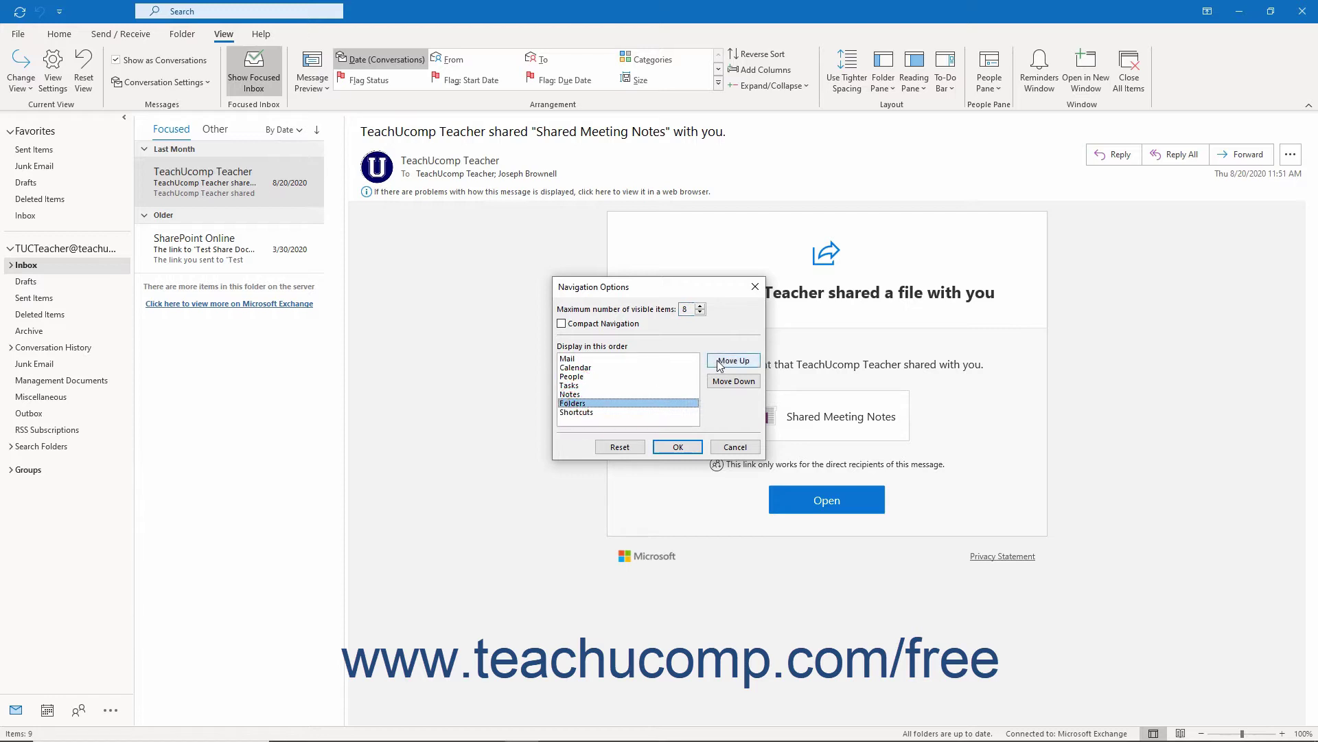
left_click(720, 363)
left_click(719, 364)
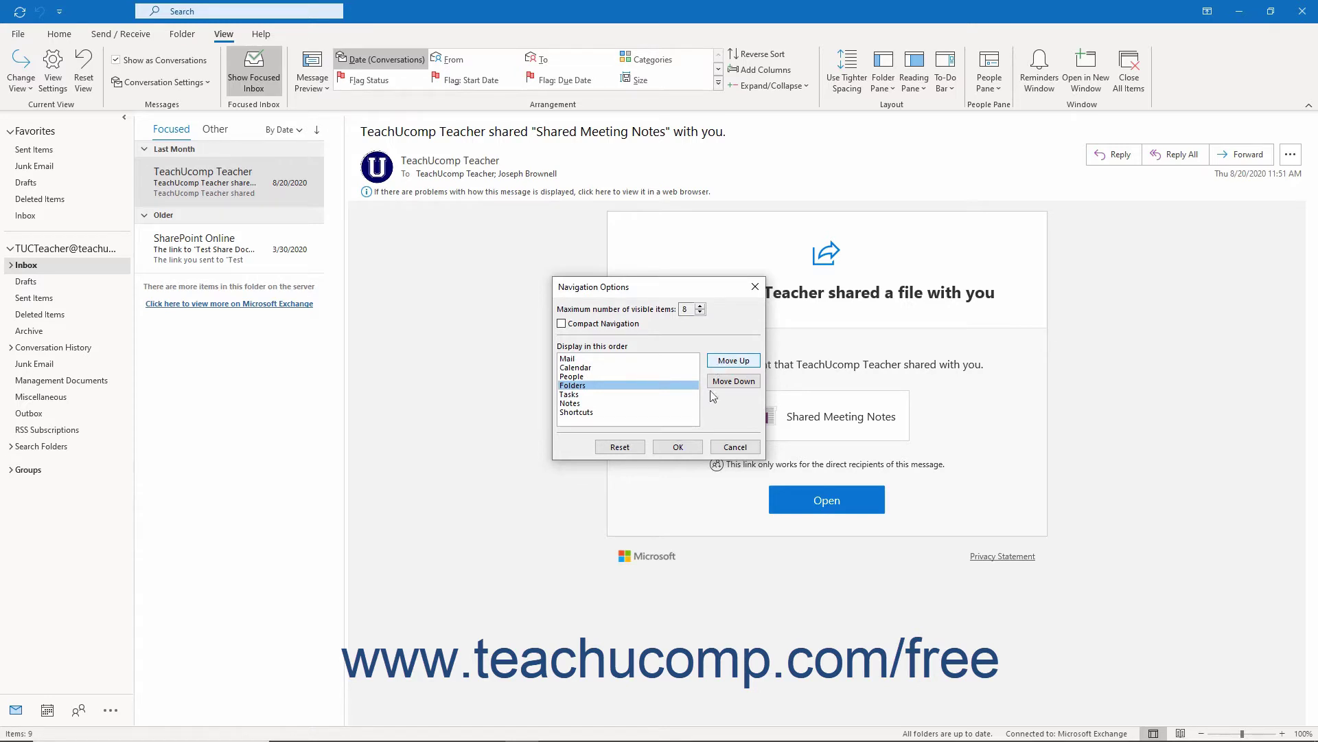
left_click(660, 448)
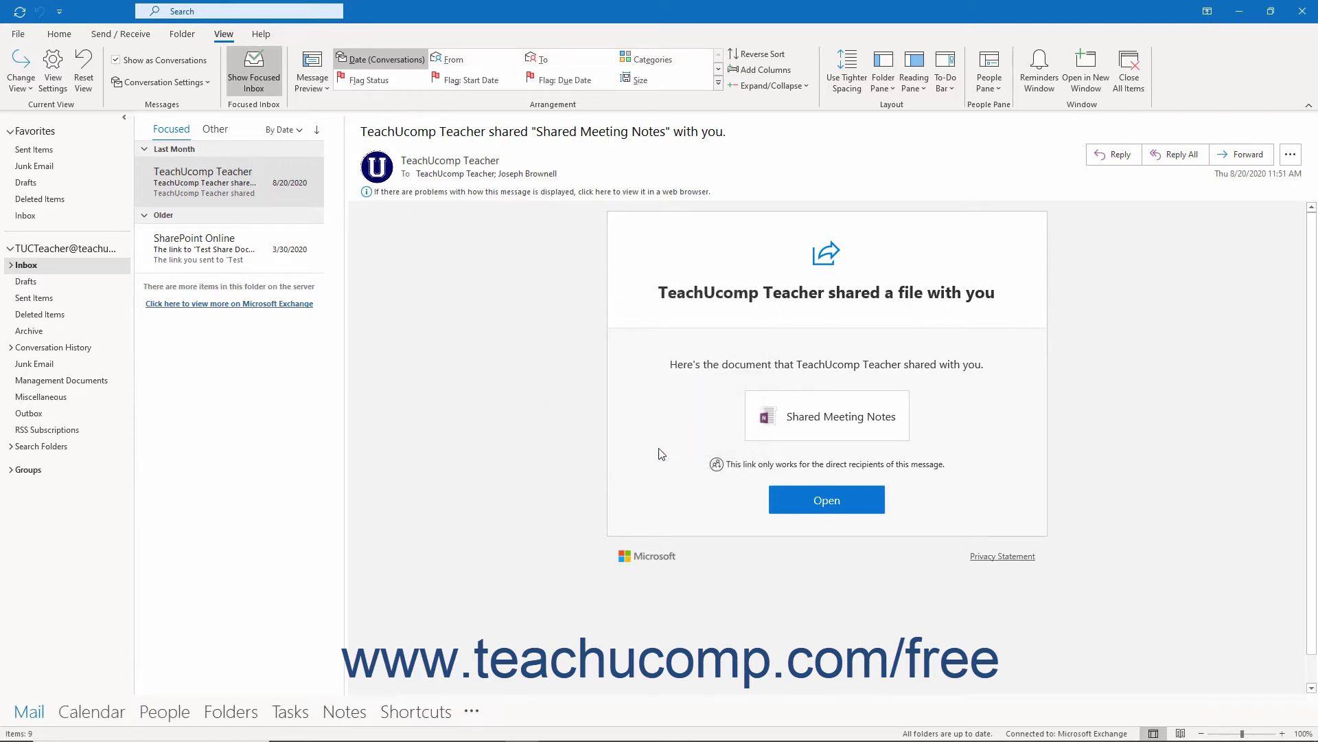
Switch to People, then reset the navigation options to their defaults.
left_click(169, 721)
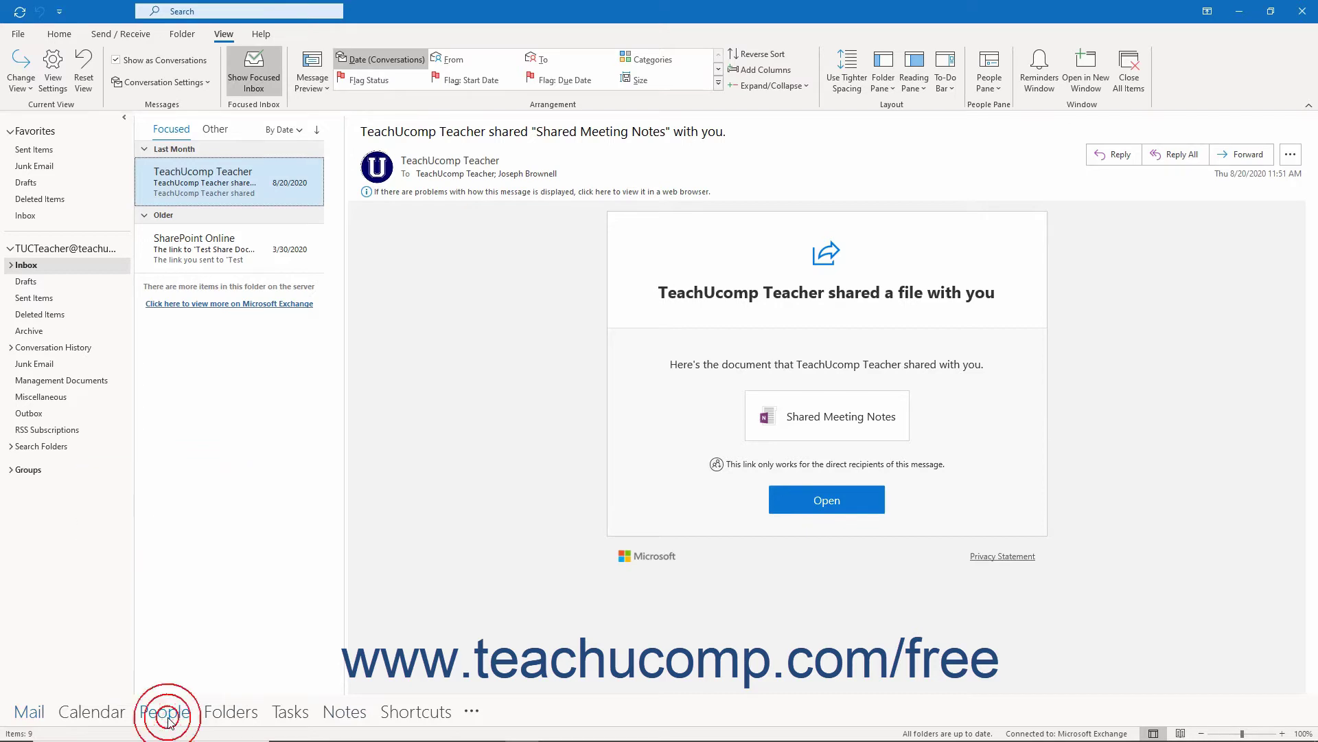
left_click(471, 711)
left_click(495, 717)
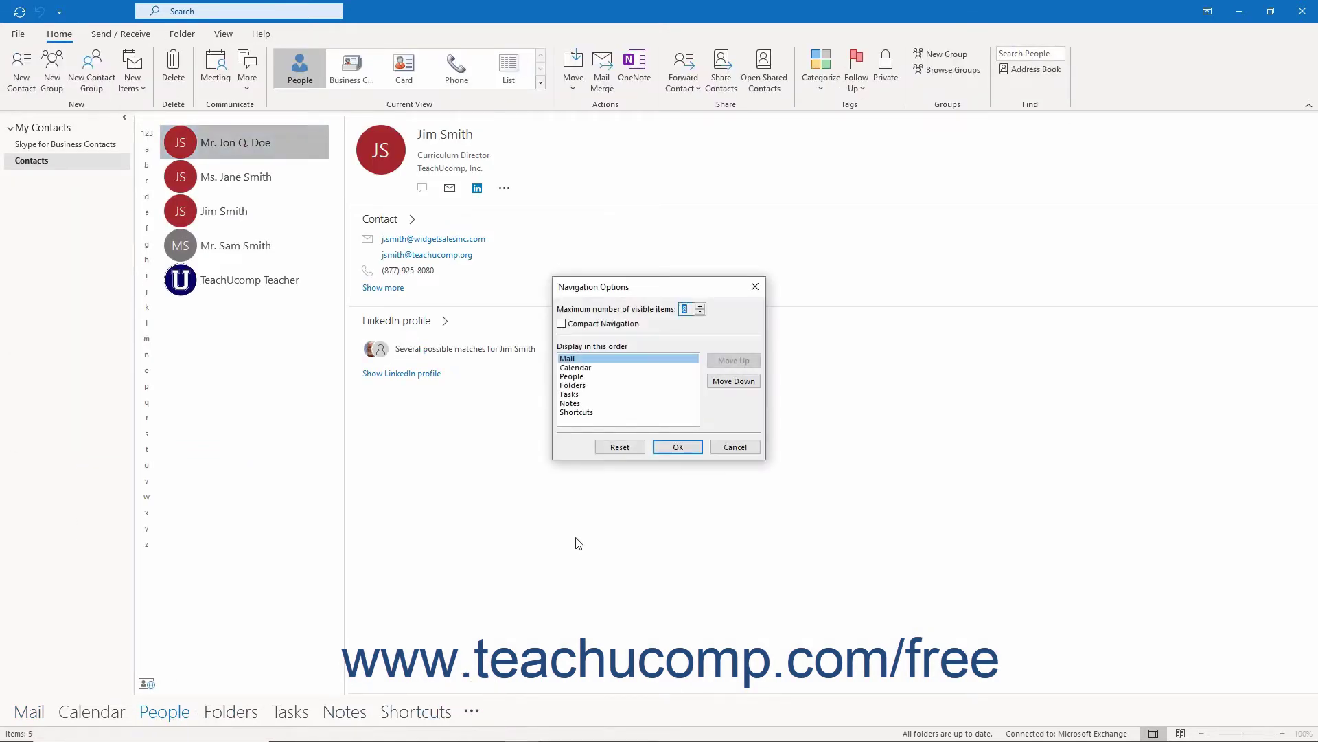
left_click(620, 447)
left_click(677, 447)
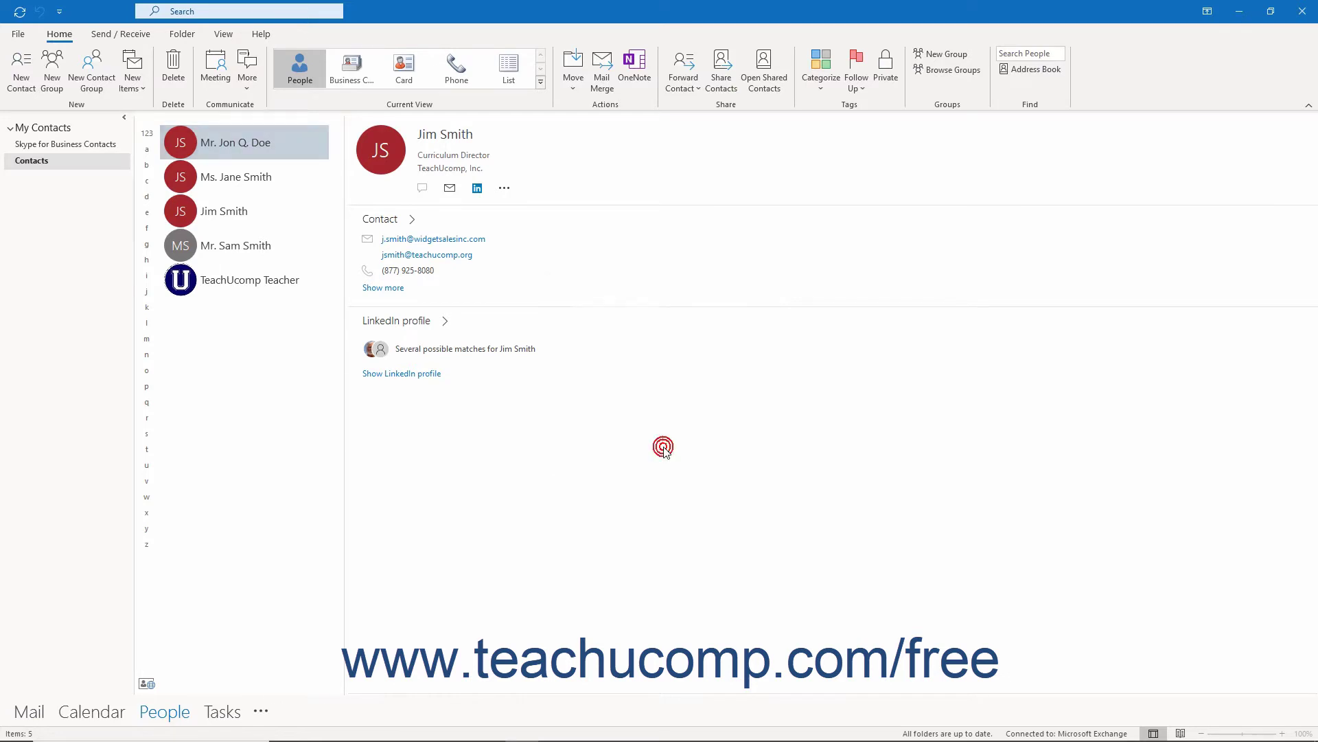
Turn Compact Navigation back on in Navigation Options.
left_click(269, 712)
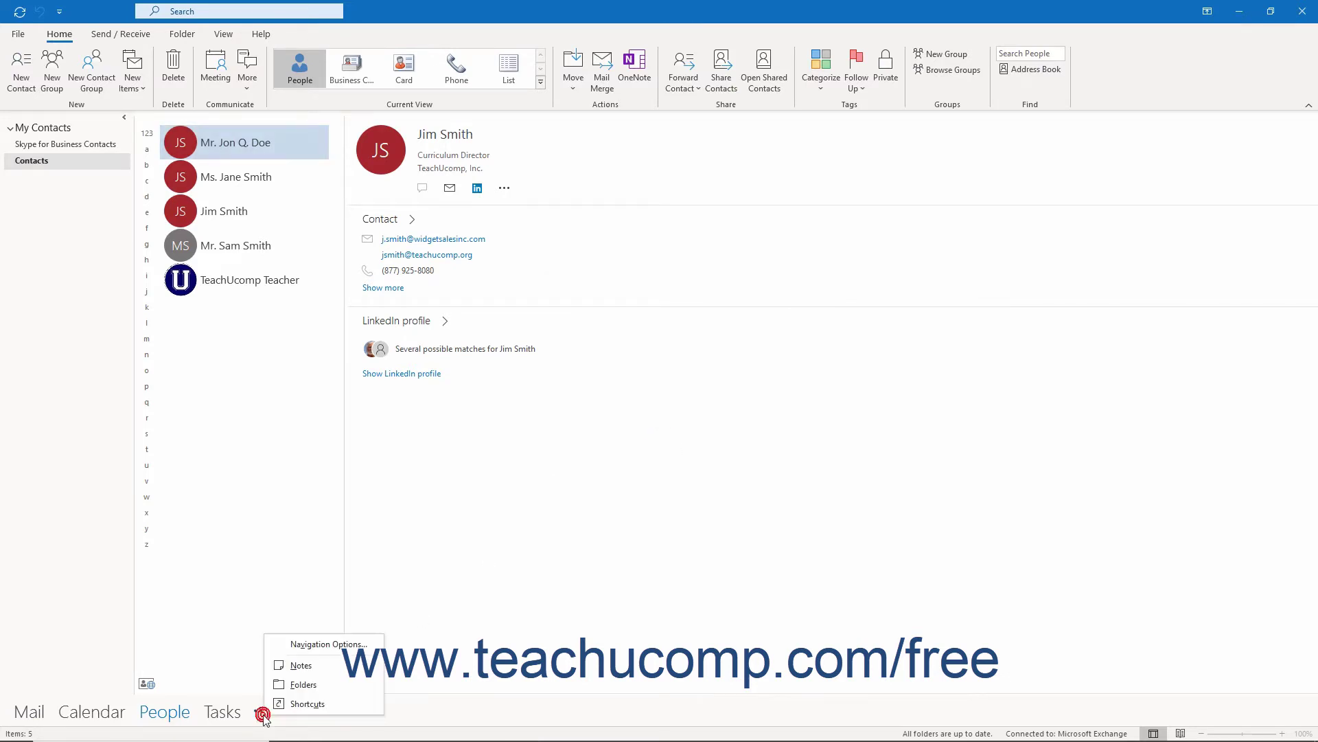
left_click(326, 643)
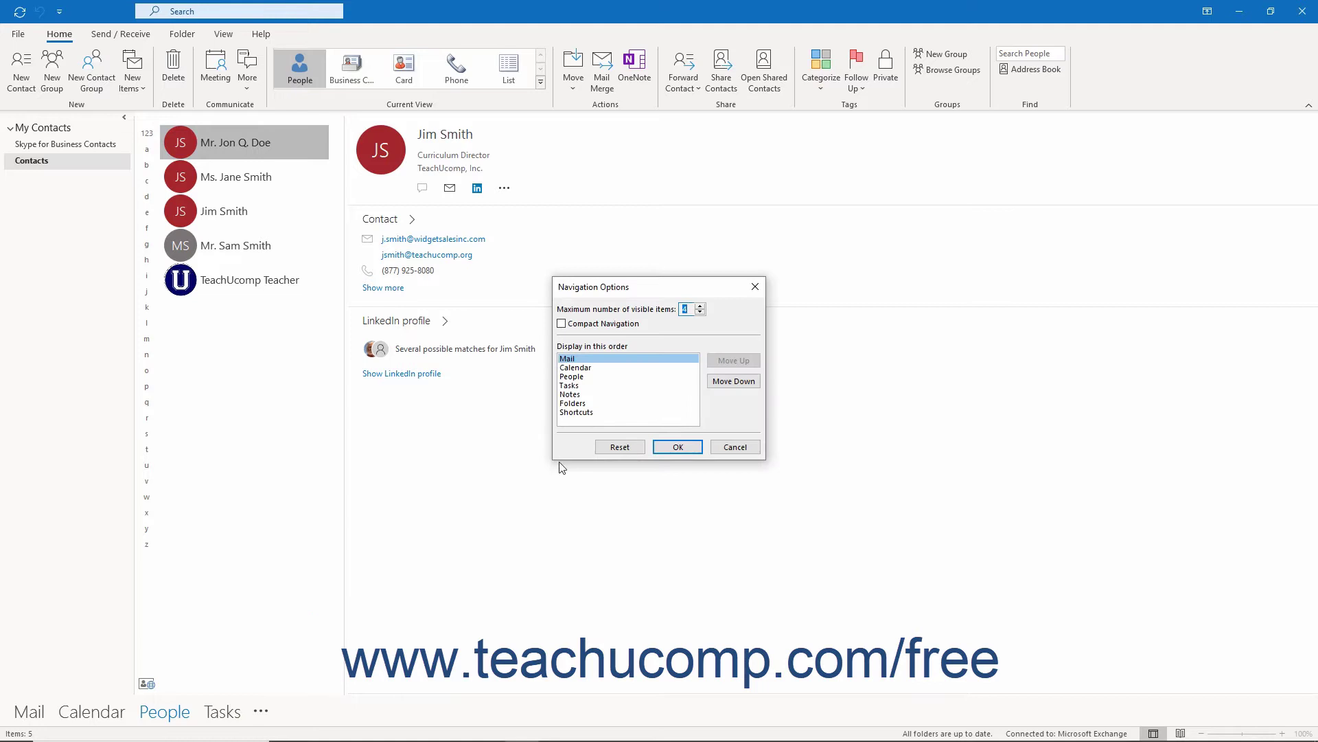
left_click(575, 326)
left_click(661, 446)
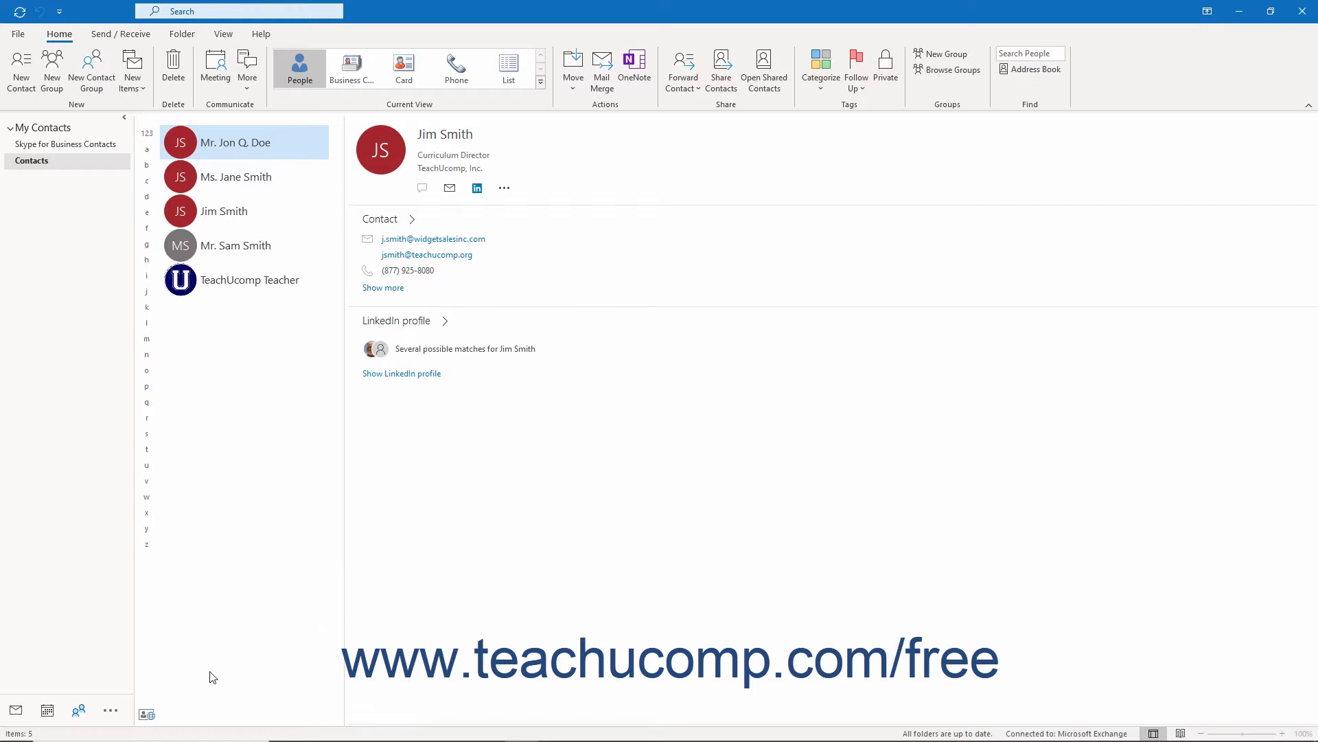
Switch to Mail, view Sent Items, then return to the Inbox.
left_click(17, 712)
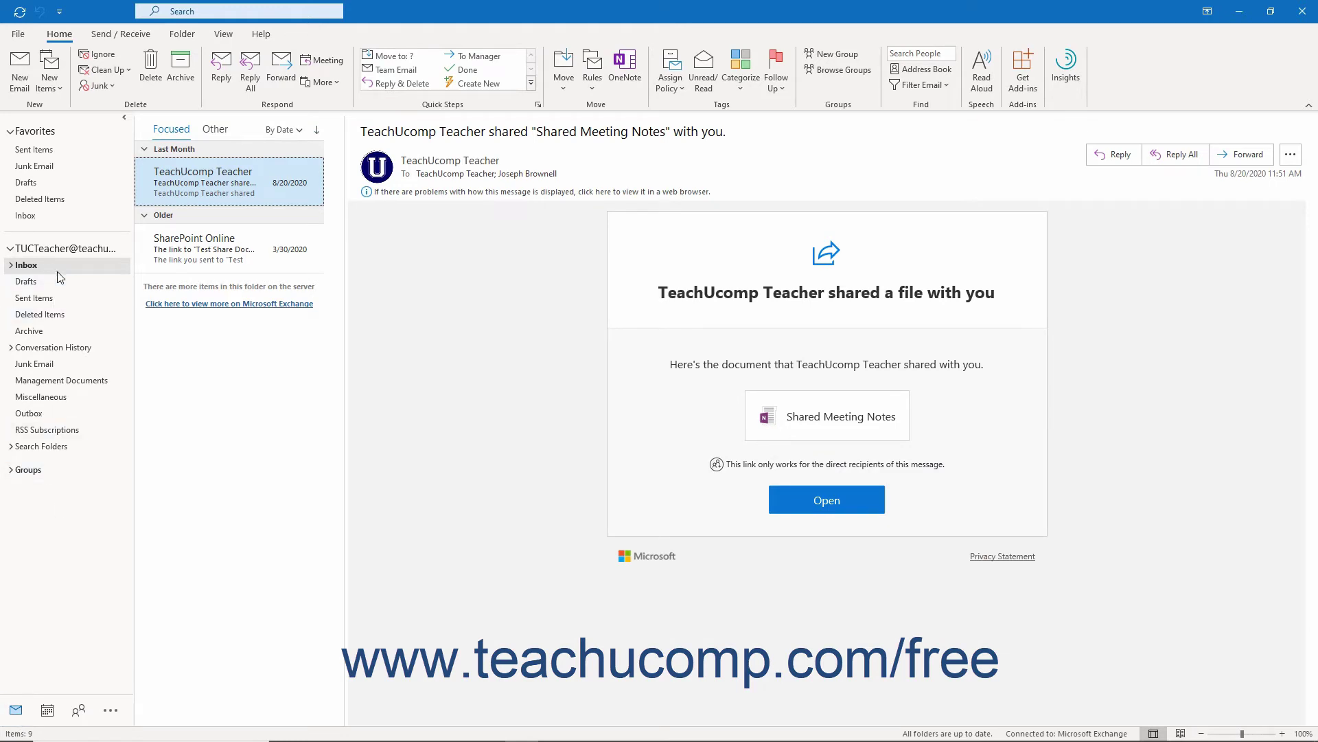
left_click(34, 298)
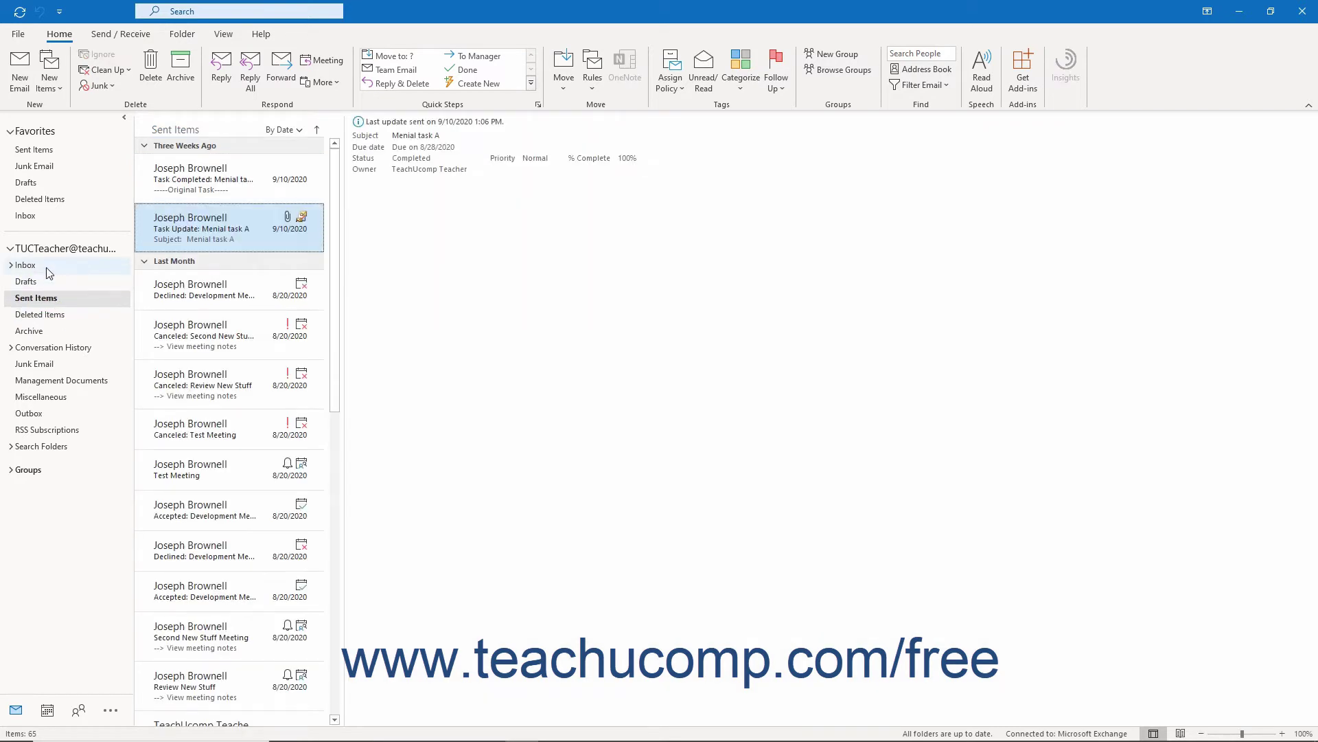
left_click(47, 268)
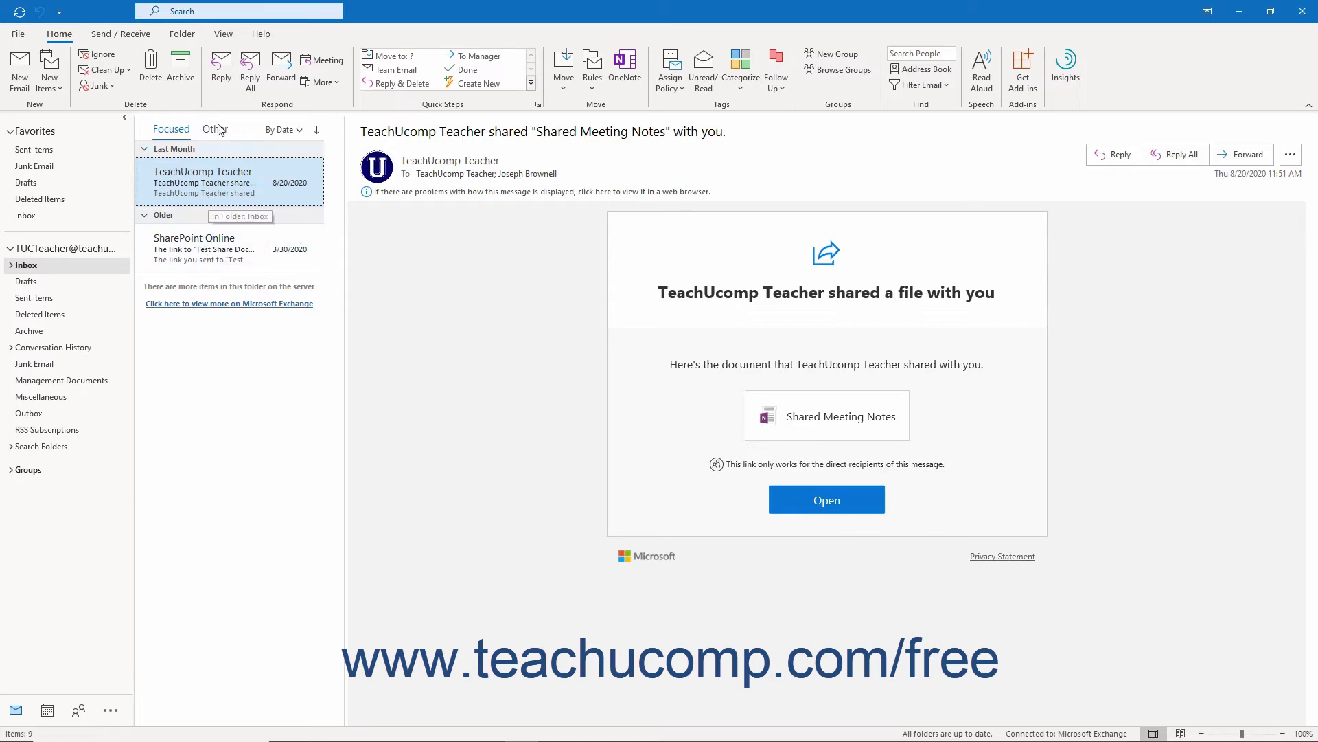
Hide the folder pane's Favorites section, then show it again.
left_click(223, 36)
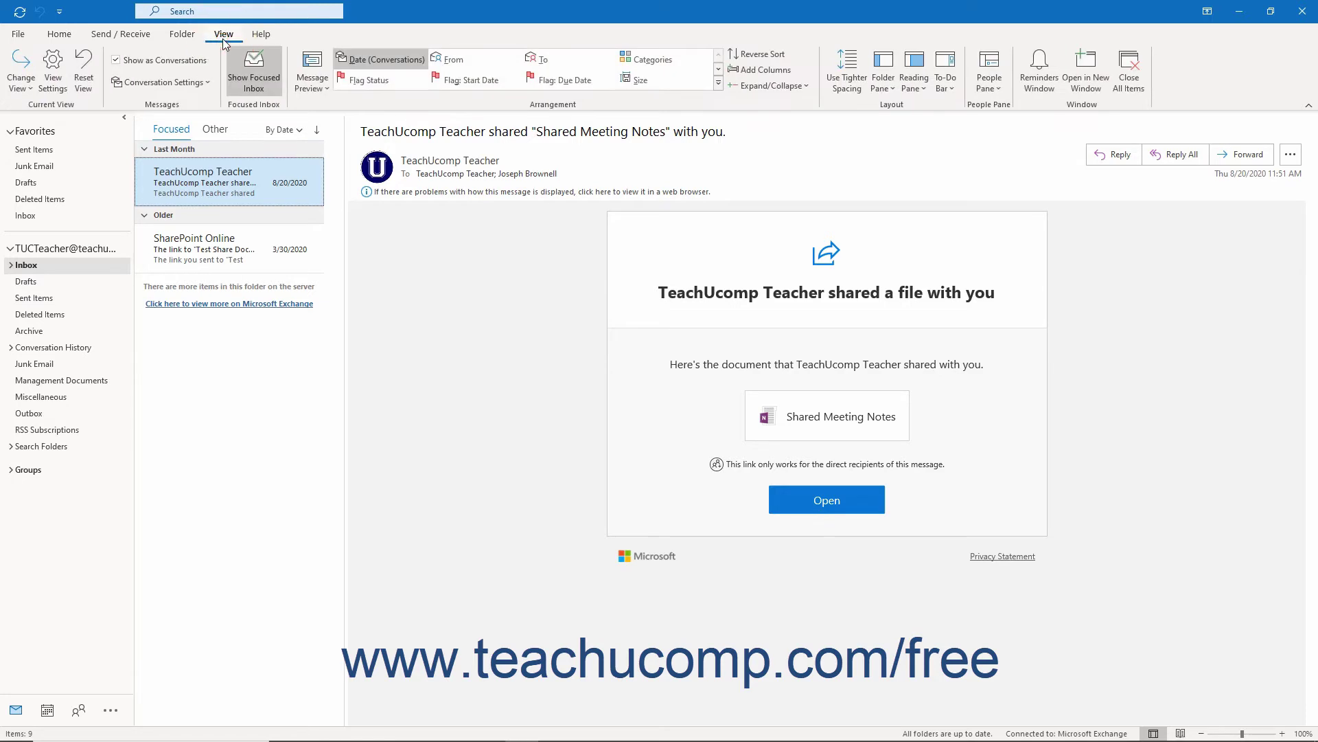
left_click(890, 88)
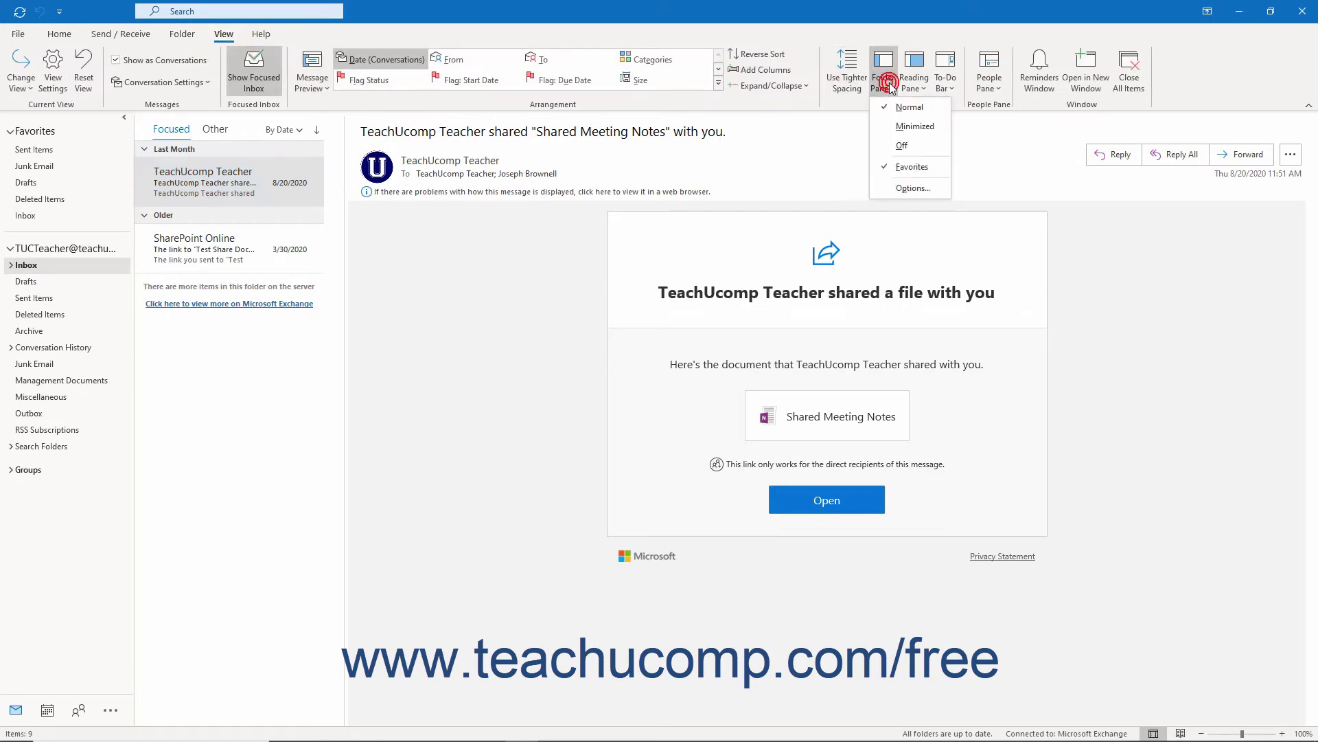
left_click(910, 168)
left_click(887, 88)
left_click(911, 162)
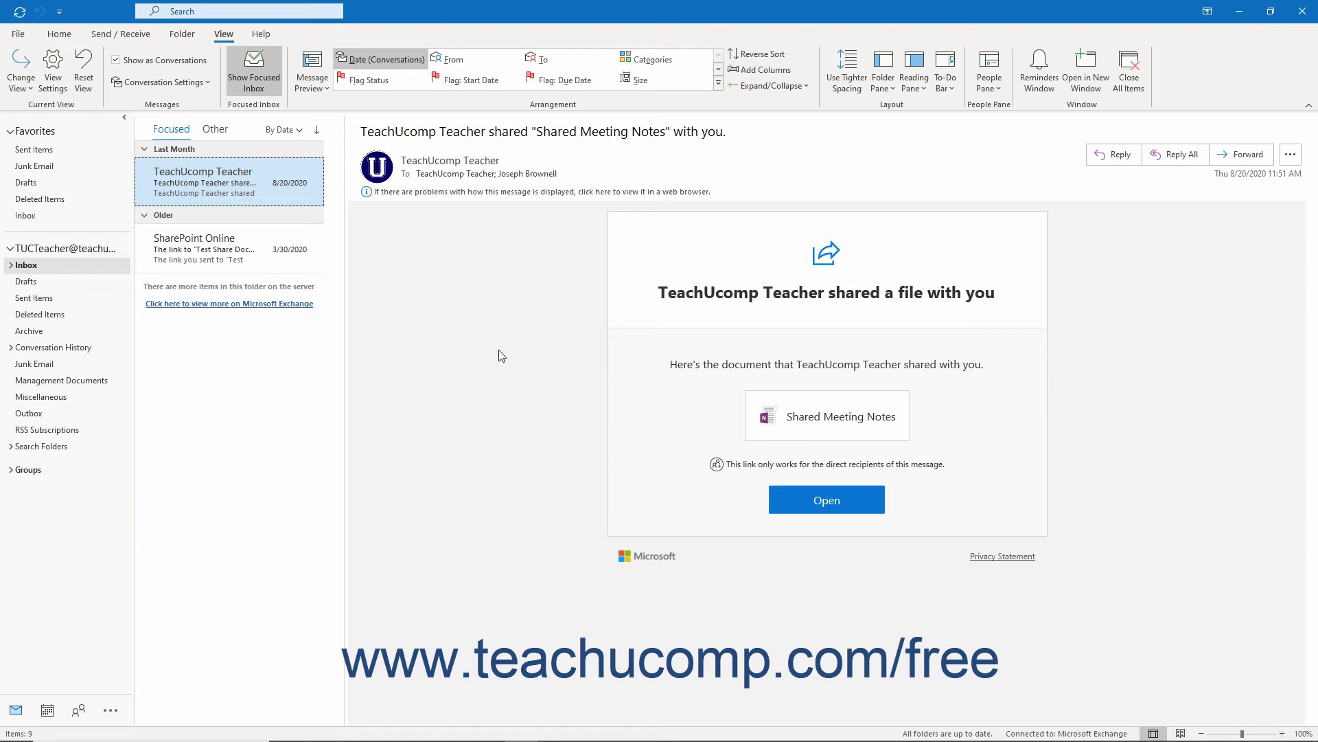
left_click(910, 90)
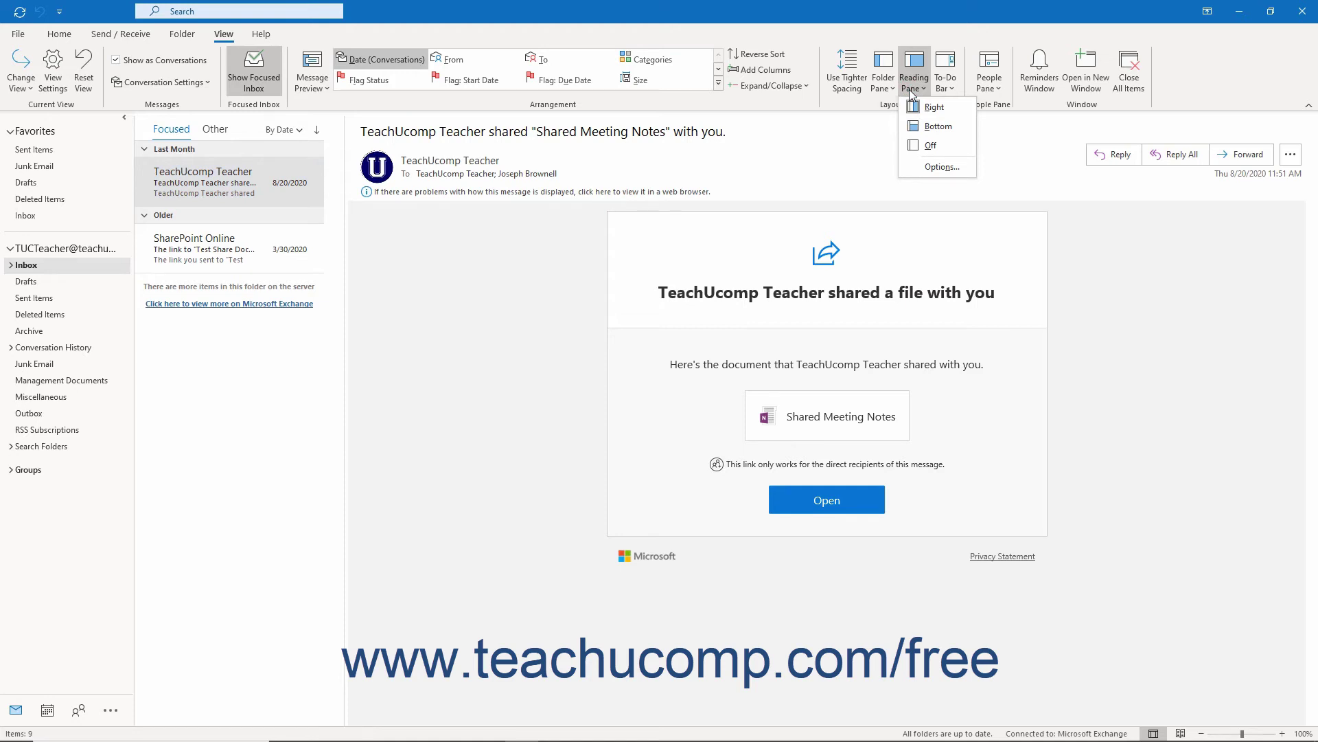
left_click(920, 126)
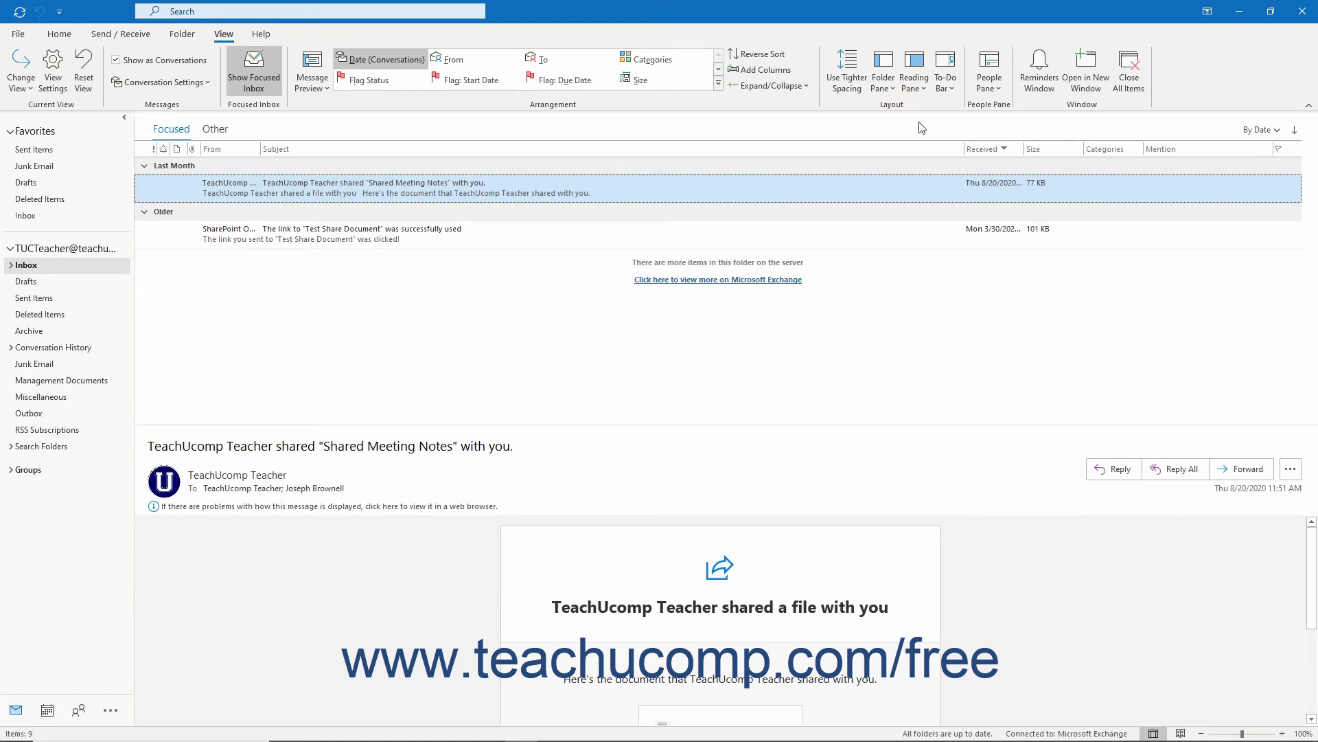
left_click(909, 82)
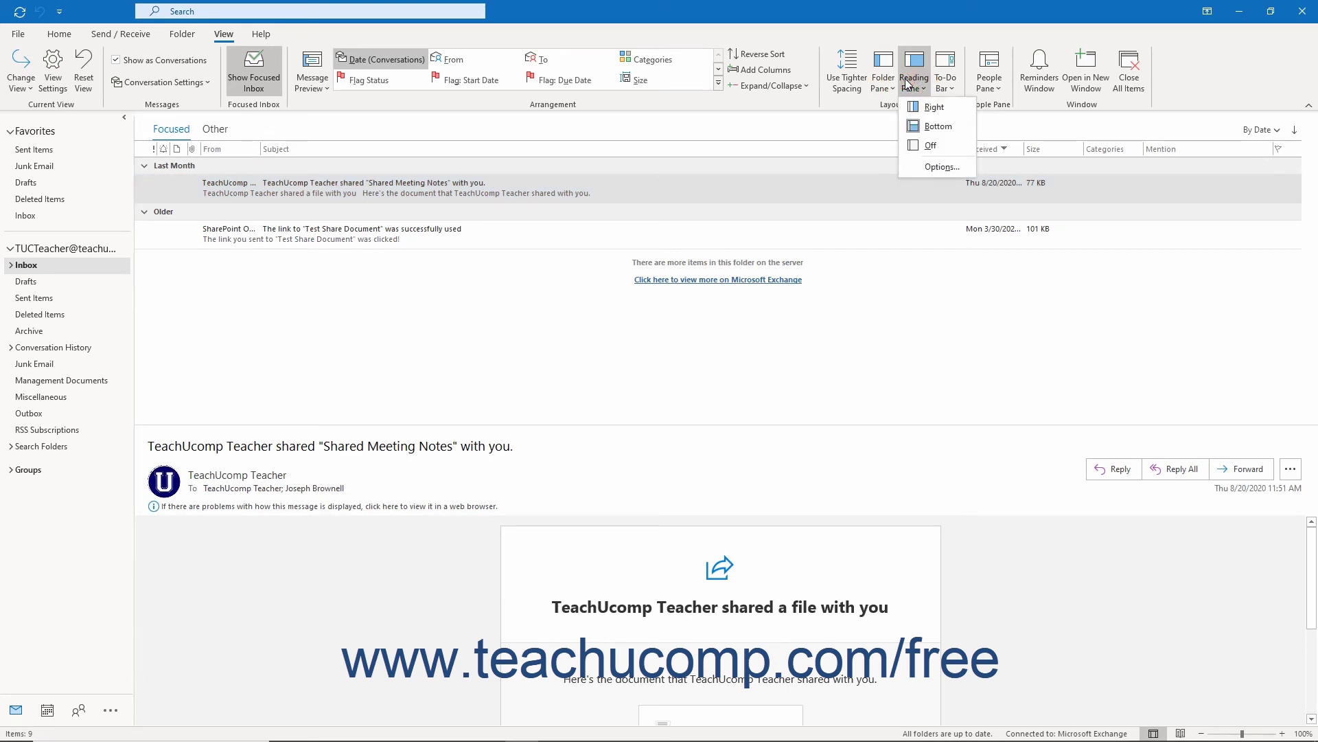
left_click(922, 168)
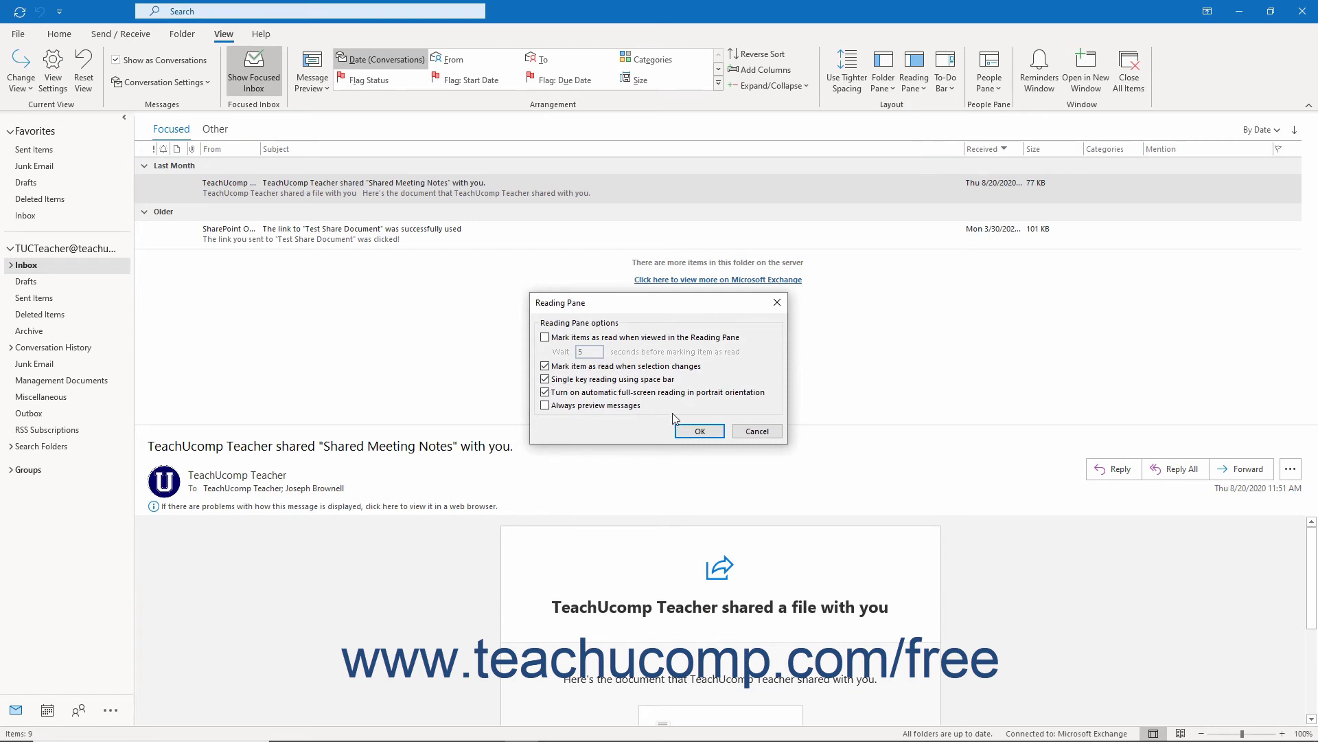
left_click(693, 426)
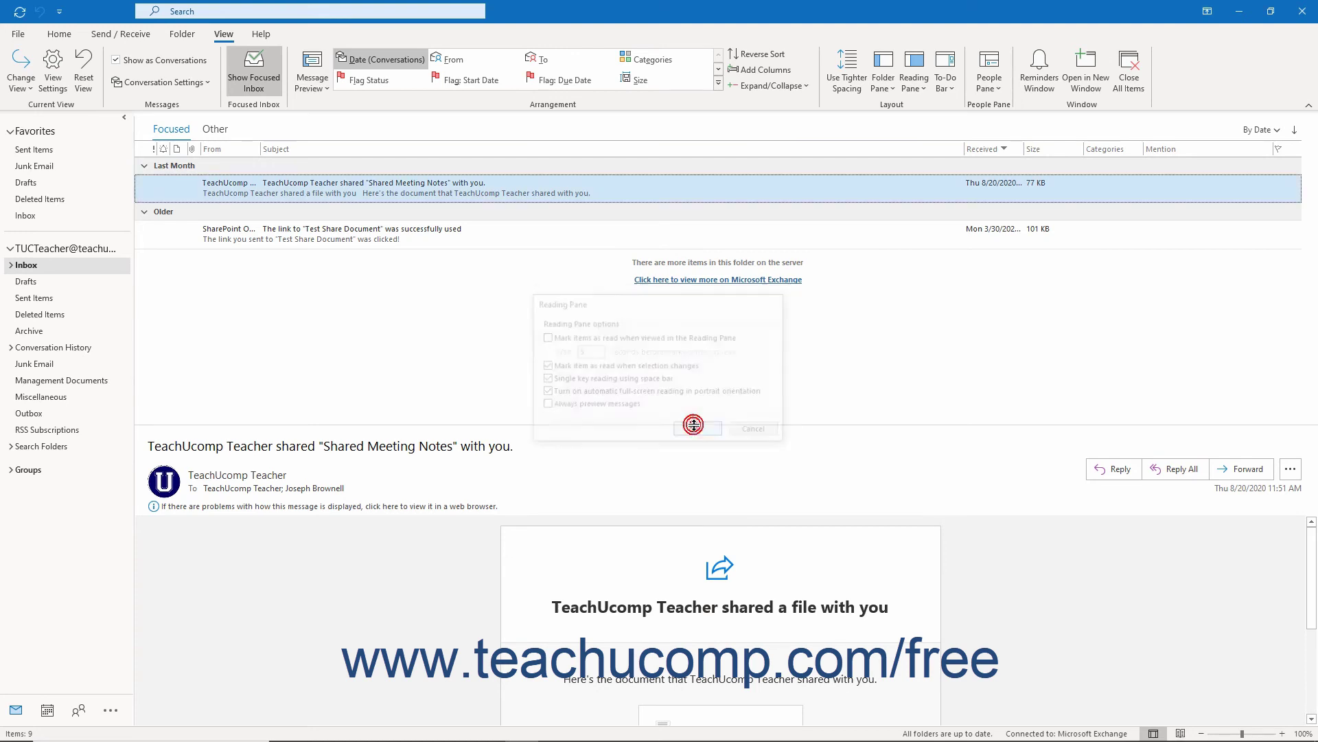
left_click(915, 85)
left_click(925, 108)
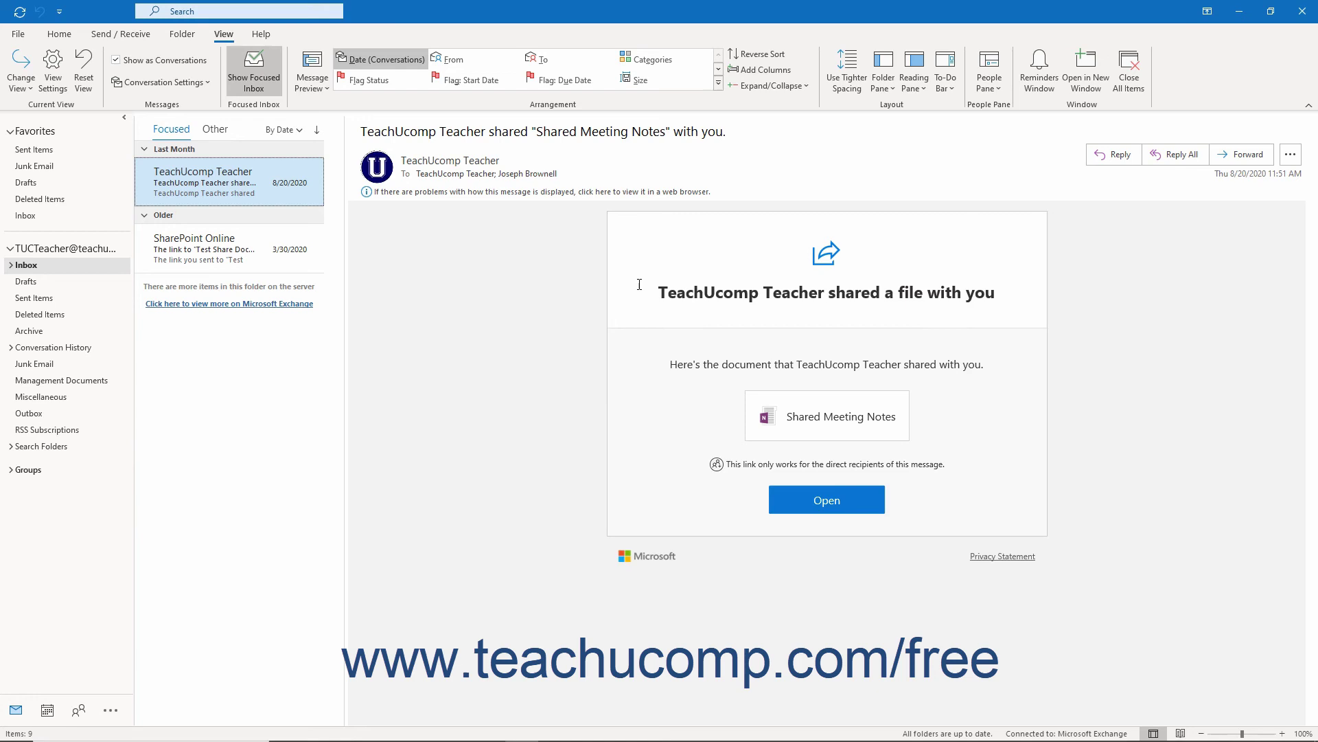
Add Calendar and People to the To-Do Bar, then add and remove Tasks.
left_click(938, 92)
left_click(957, 110)
left_click(944, 90)
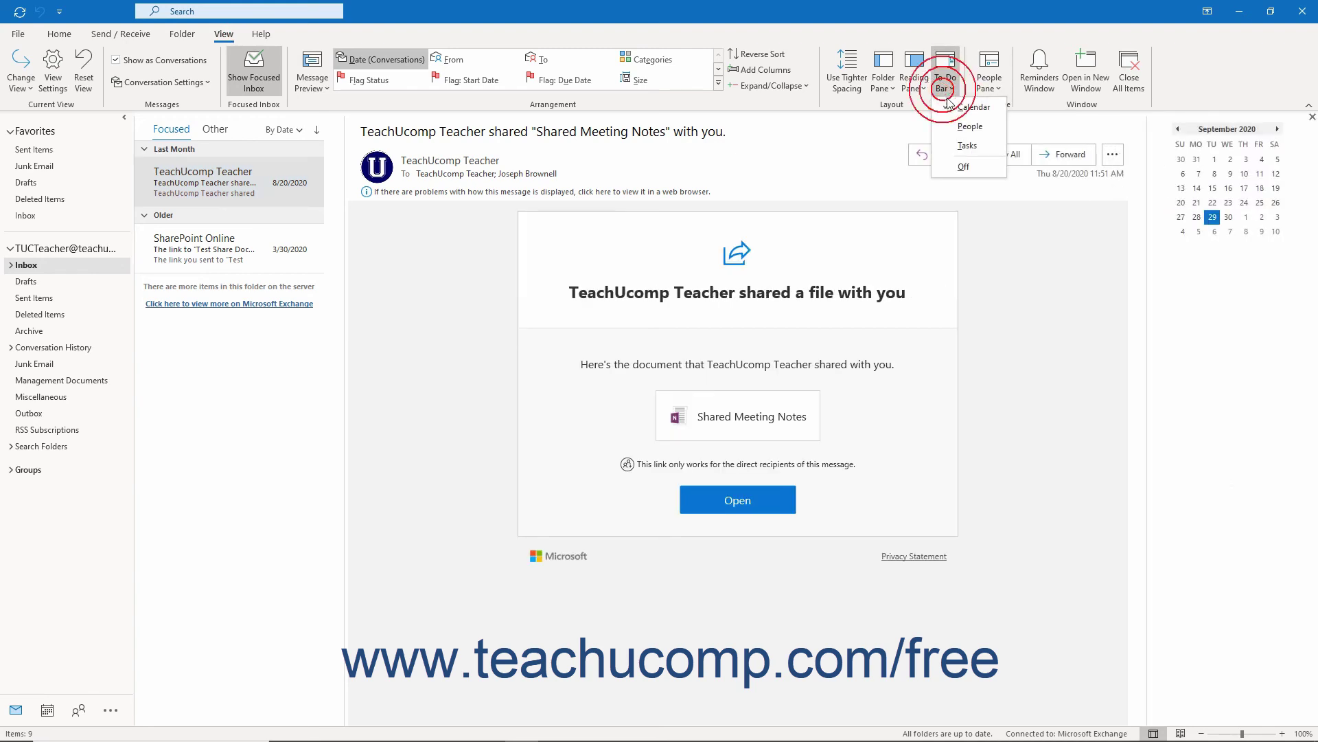
left_click(970, 126)
left_click(947, 92)
left_click(958, 144)
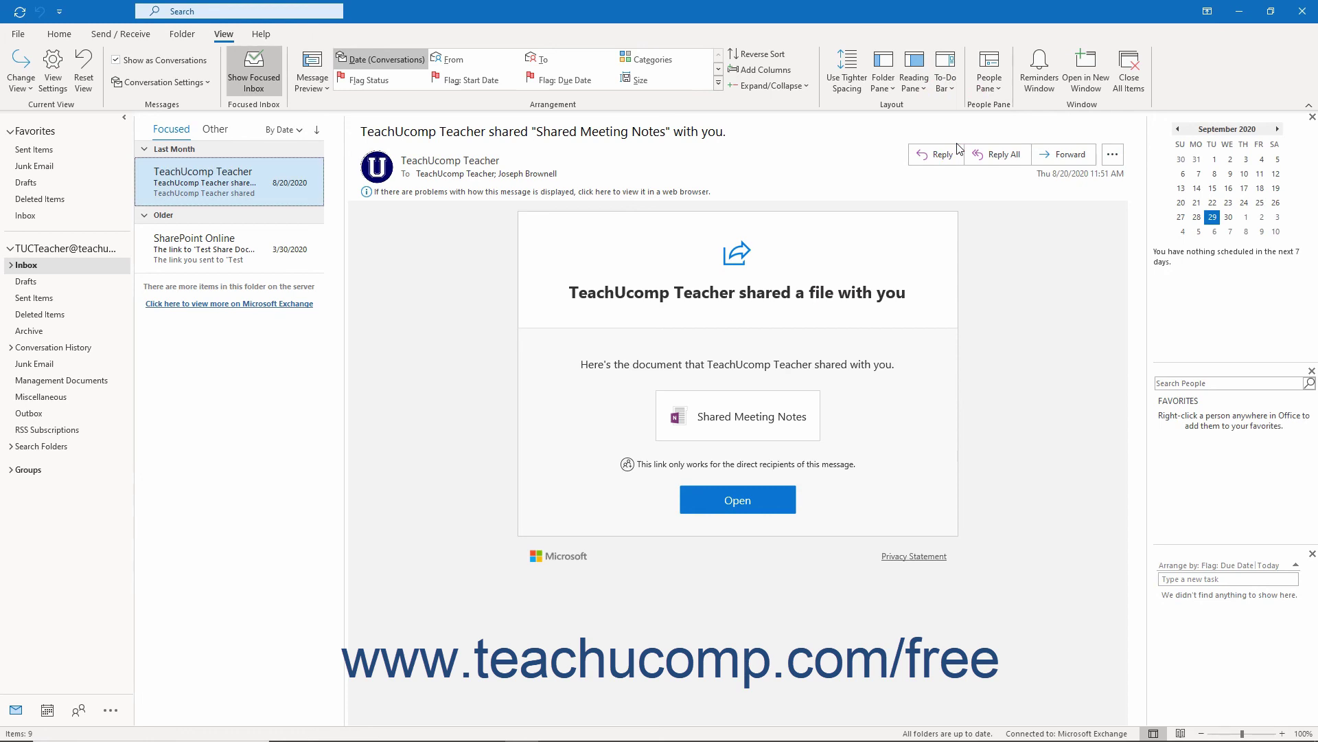
left_click(948, 89)
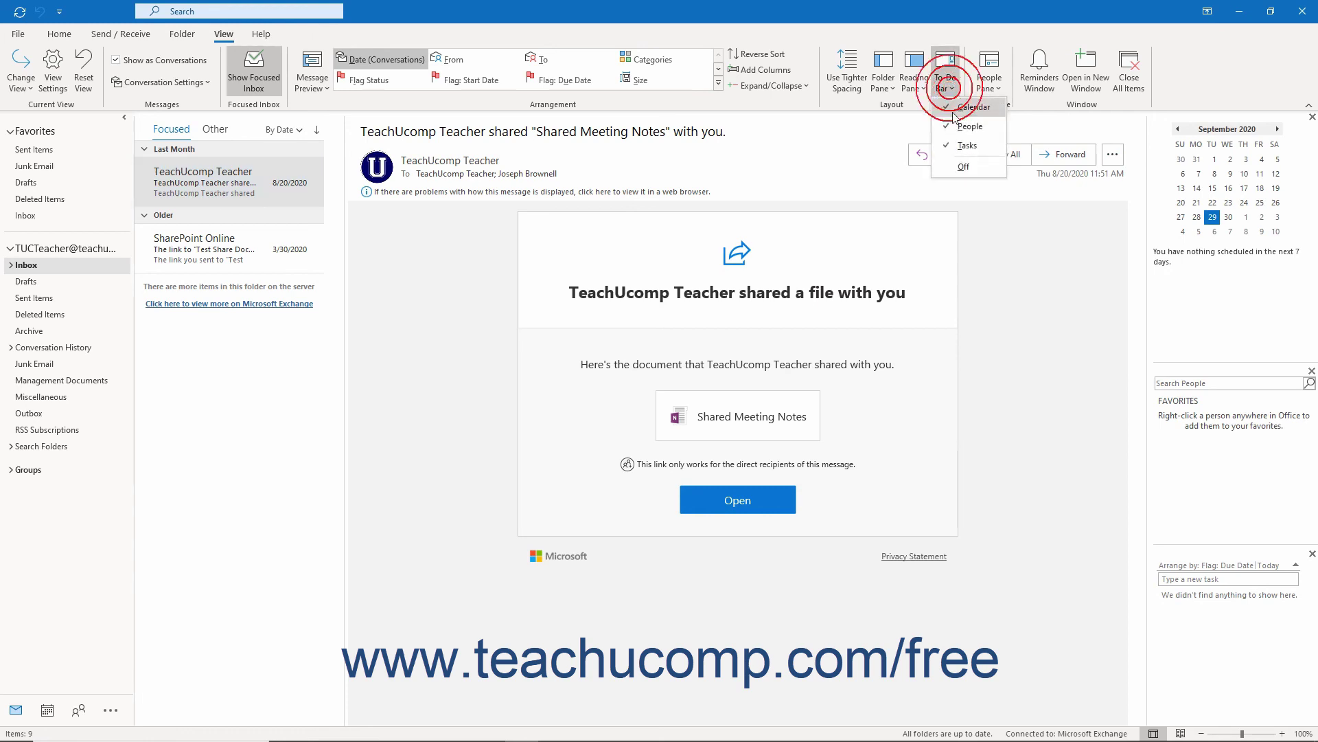
left_click(959, 145)
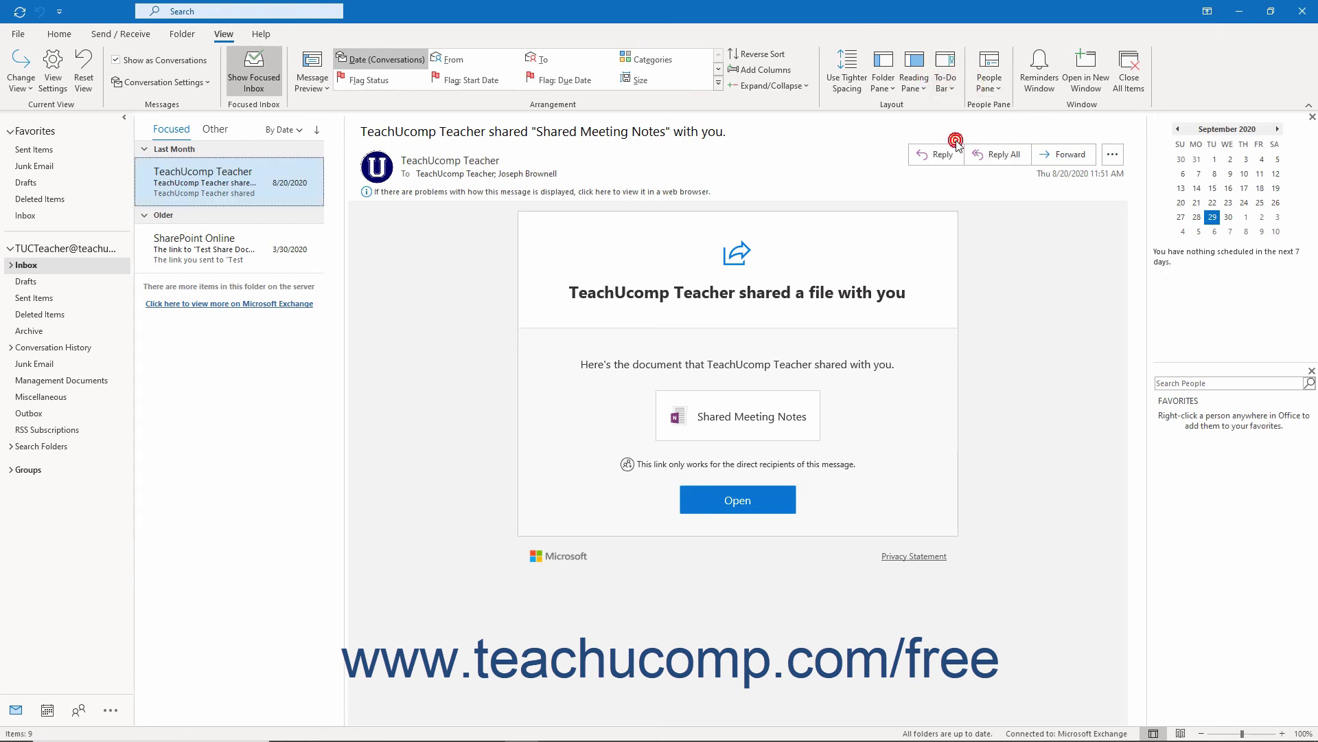
left_click(940, 89)
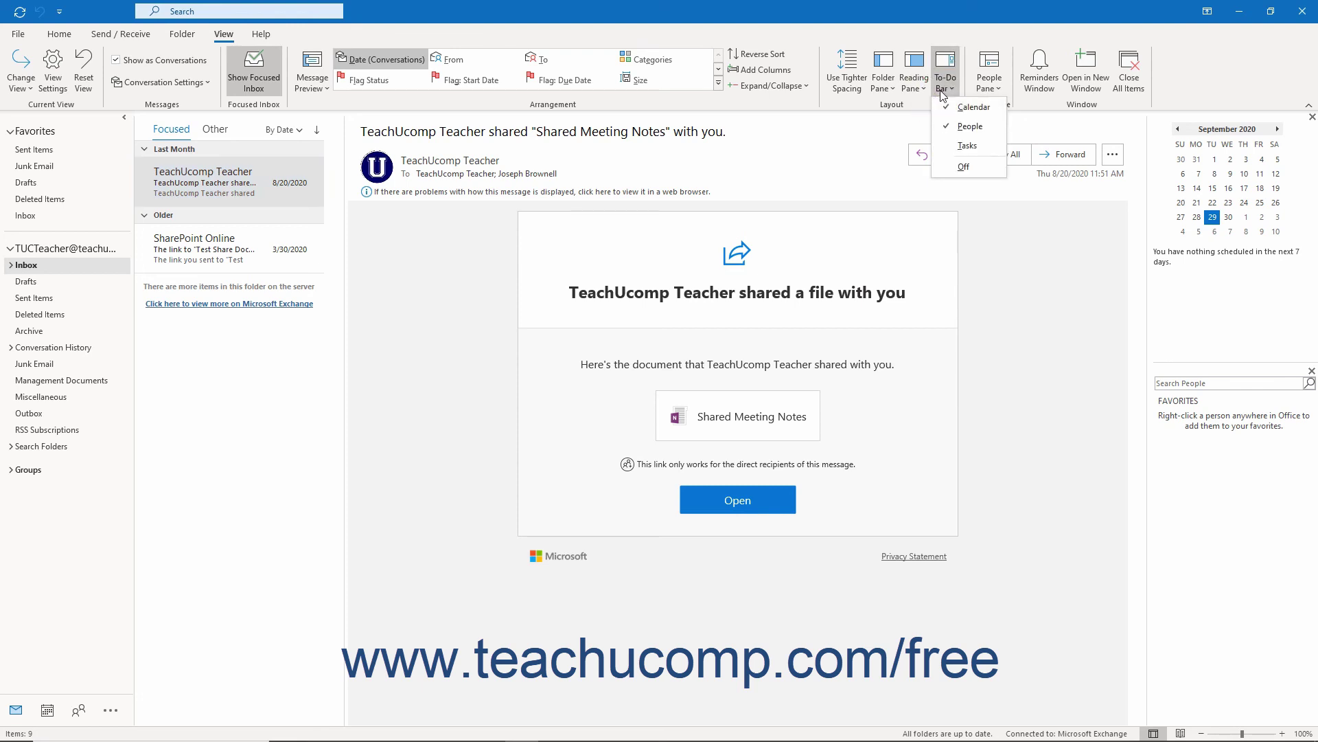